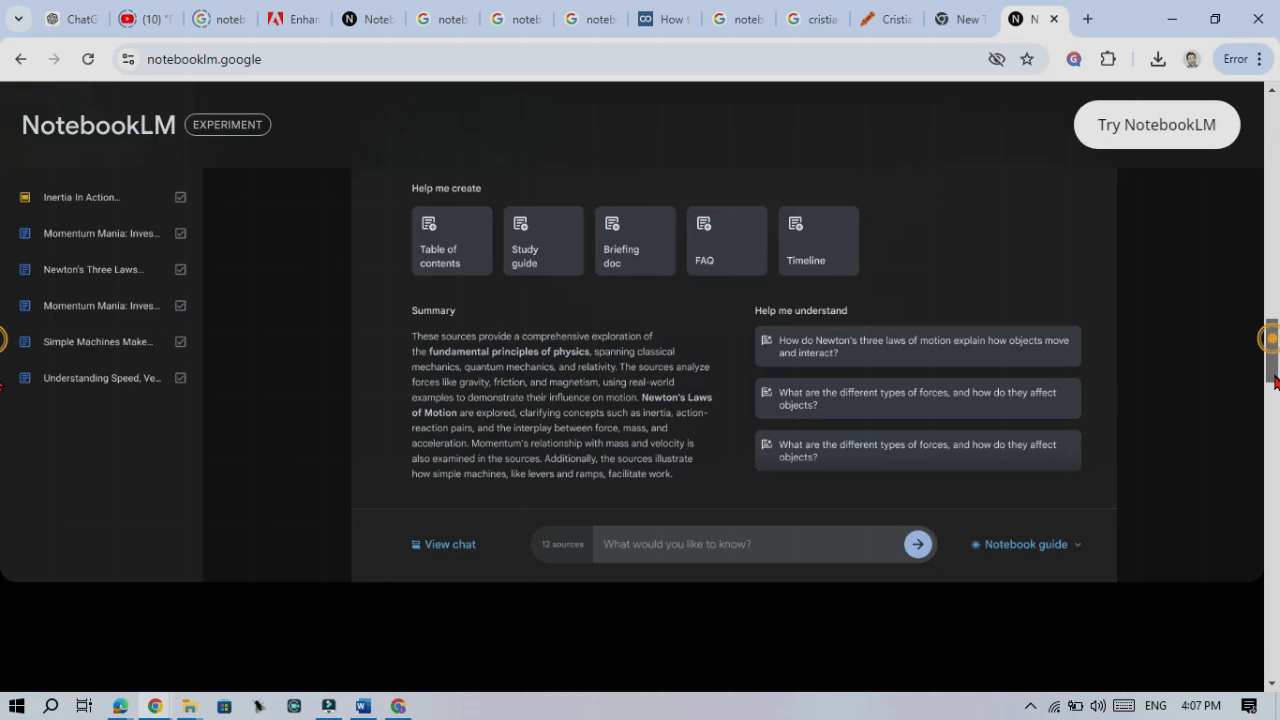
pyautogui.moveTo(1272, 378); pyautogui.dragTo(1272, 100)
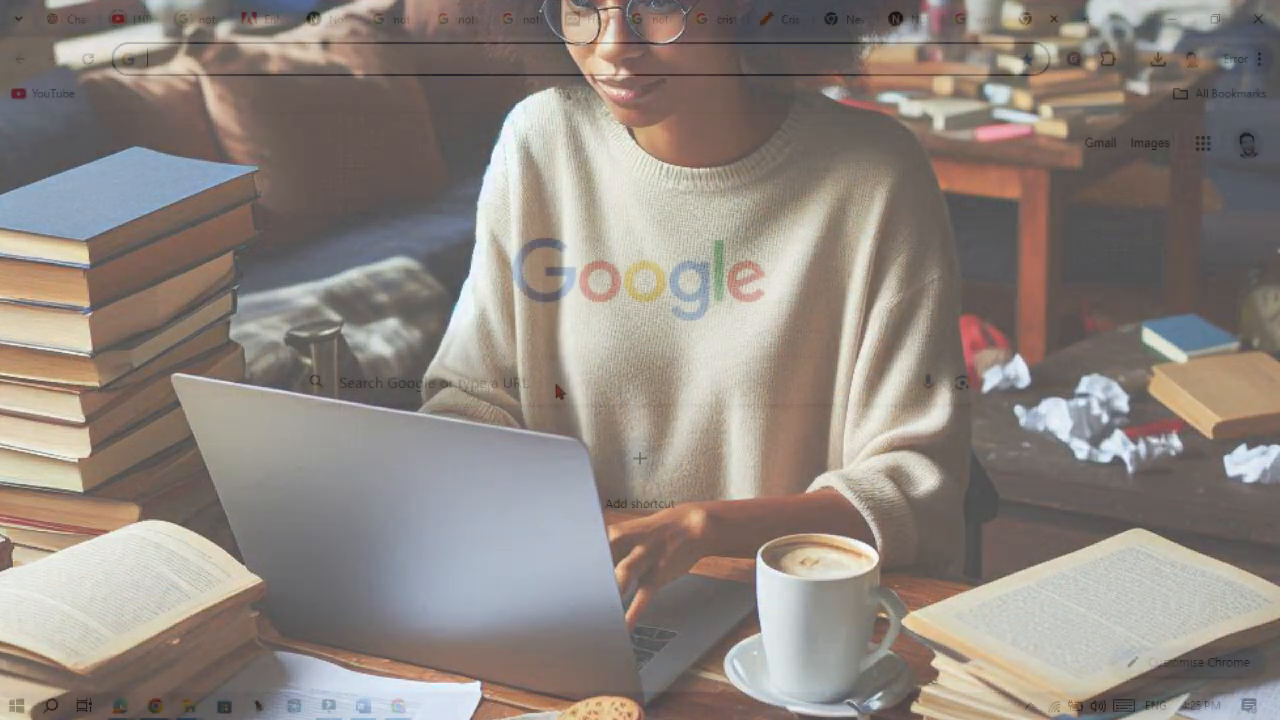
pyautogui.write('what is notebooklm')
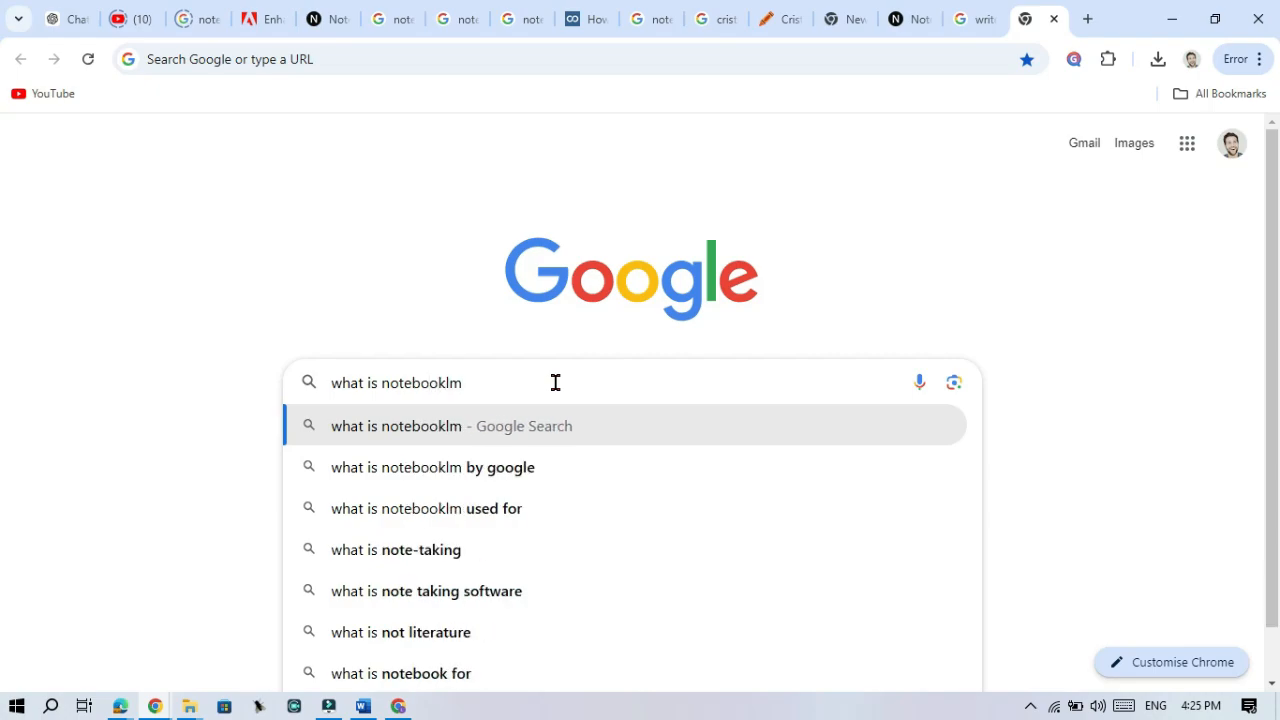
pyautogui.write('?')
# Run the 'what is notebooklm?' search and read the Gemini answer's opening paragraph and capabilities list
pyautogui.press('Return')
pyautogui.moveTo(828, 373); pyautogui.dragTo(712, 340)
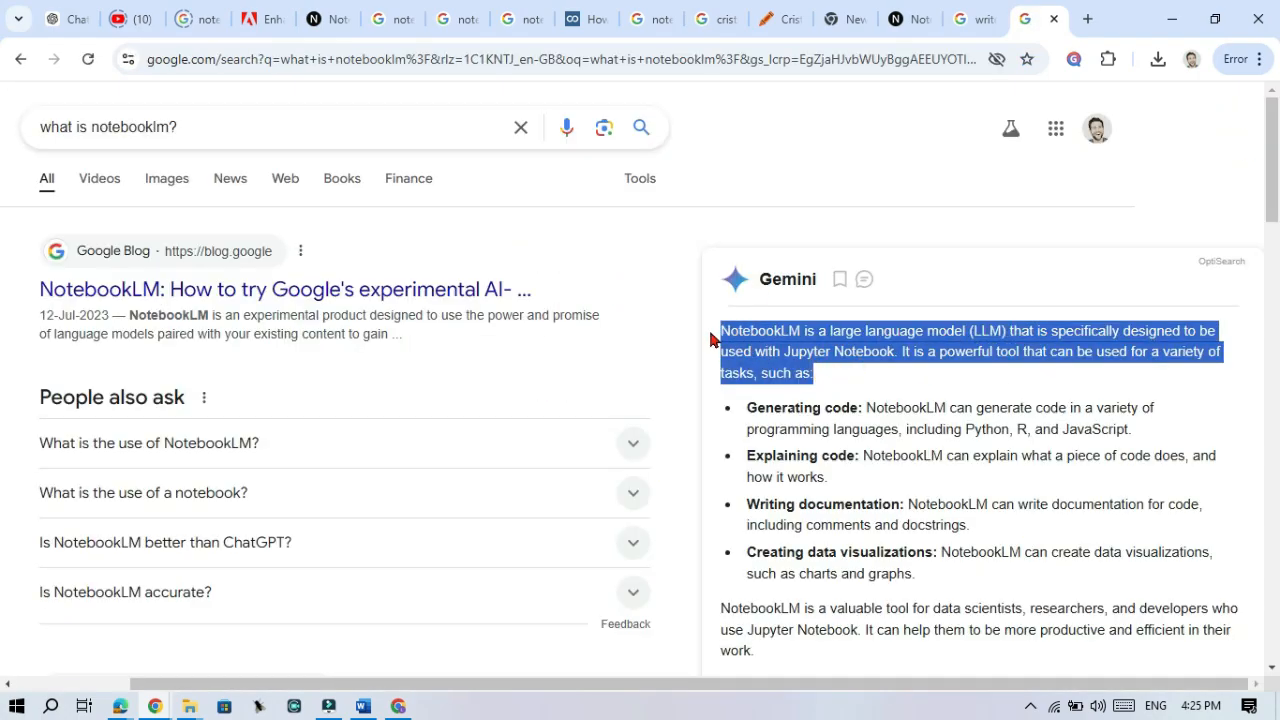
pyautogui.moveTo(745, 400); pyautogui.dragTo(938, 633)
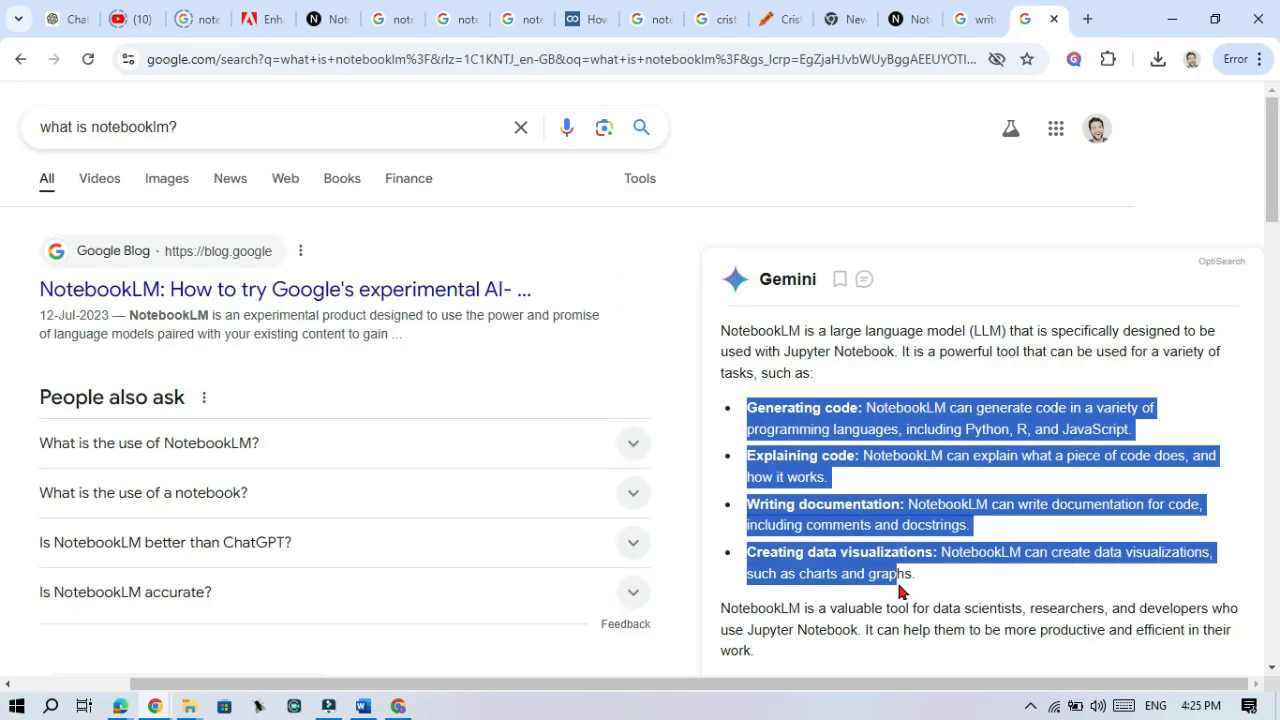
pyautogui.scroll(-4, 938, 633)
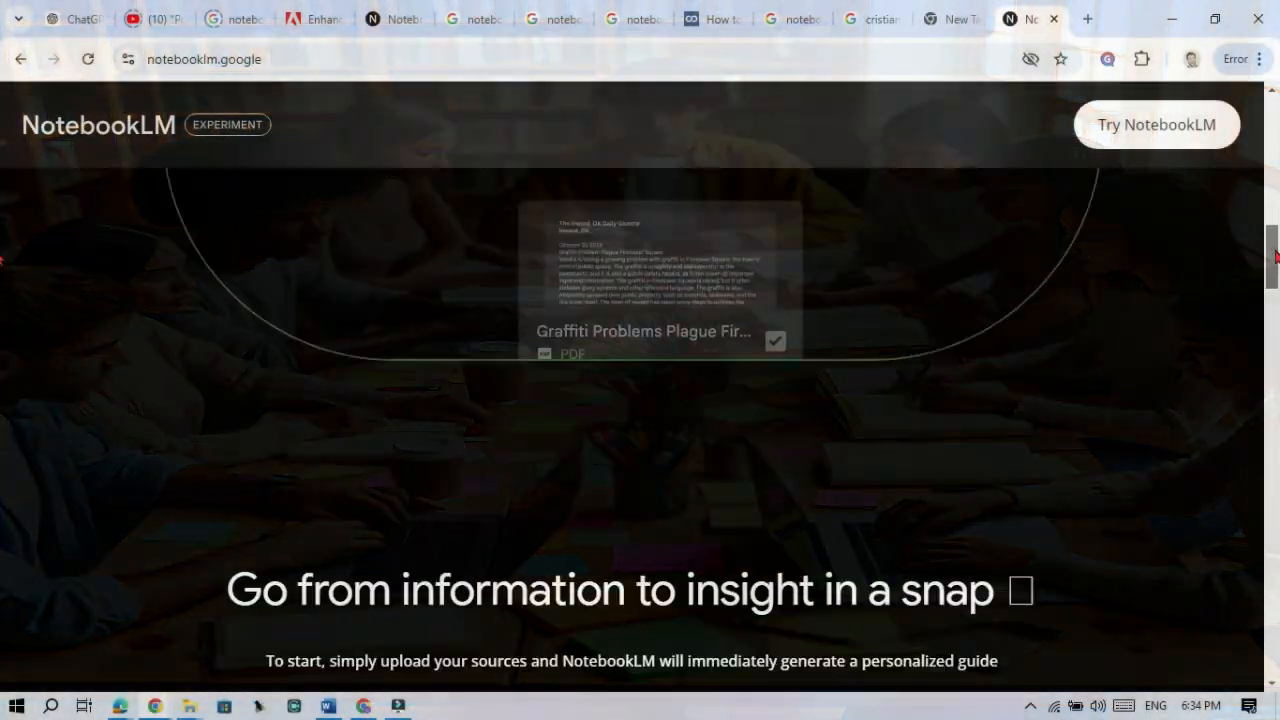
pyautogui.moveTo(1274, 258); pyautogui.dragTo(1274, 345)
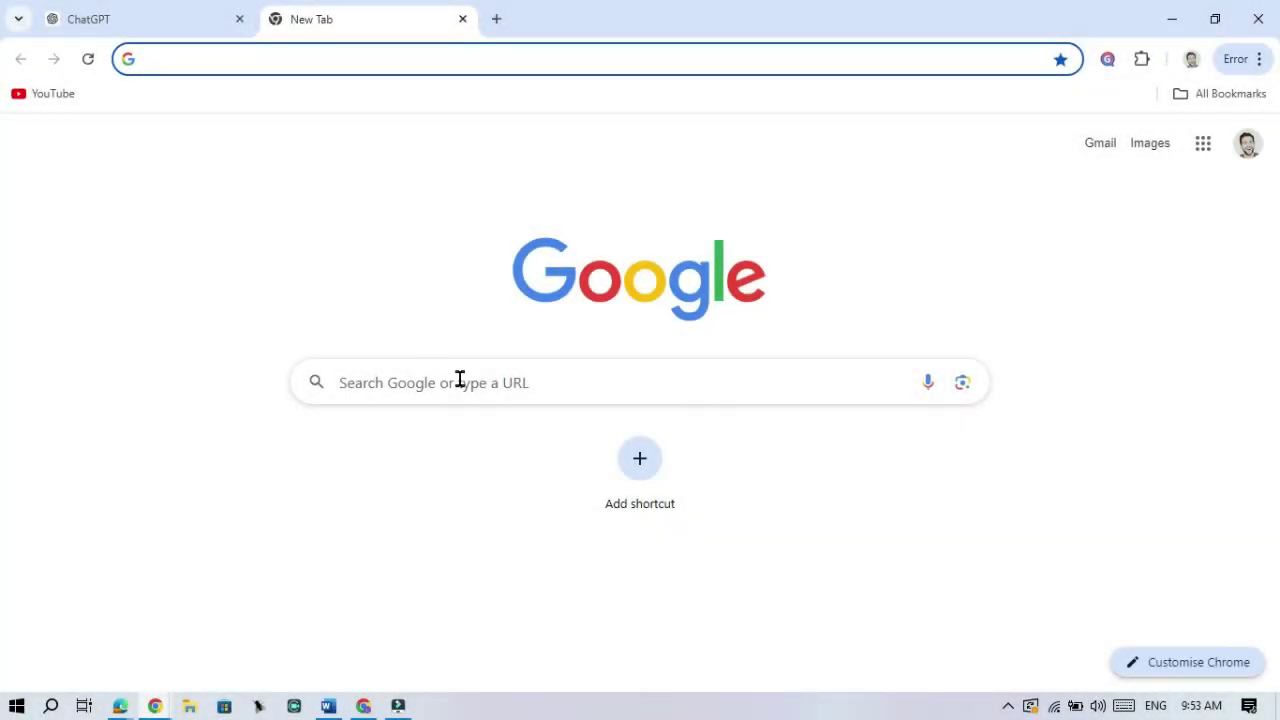
pyautogui.write('n')
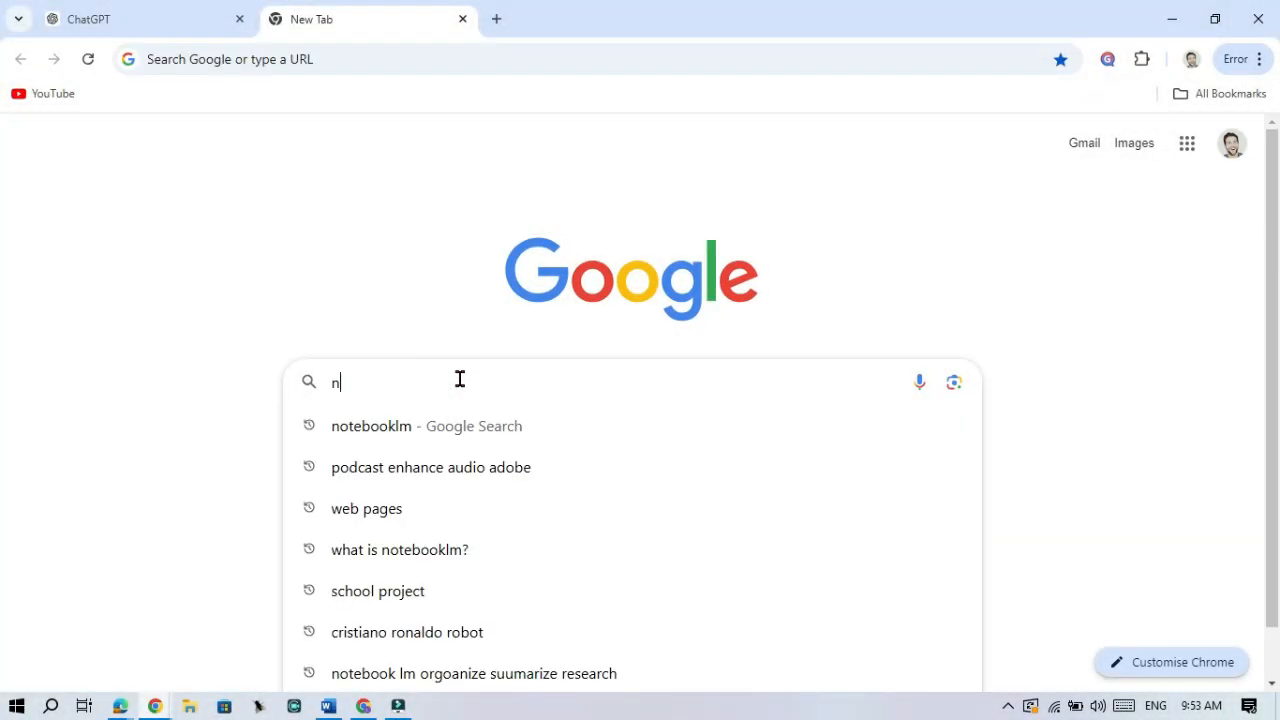
pyautogui.write('otebooklm')
# Search for 'notebooklm' and open the NotebookLM site from the first result
pyautogui.click(432, 430)
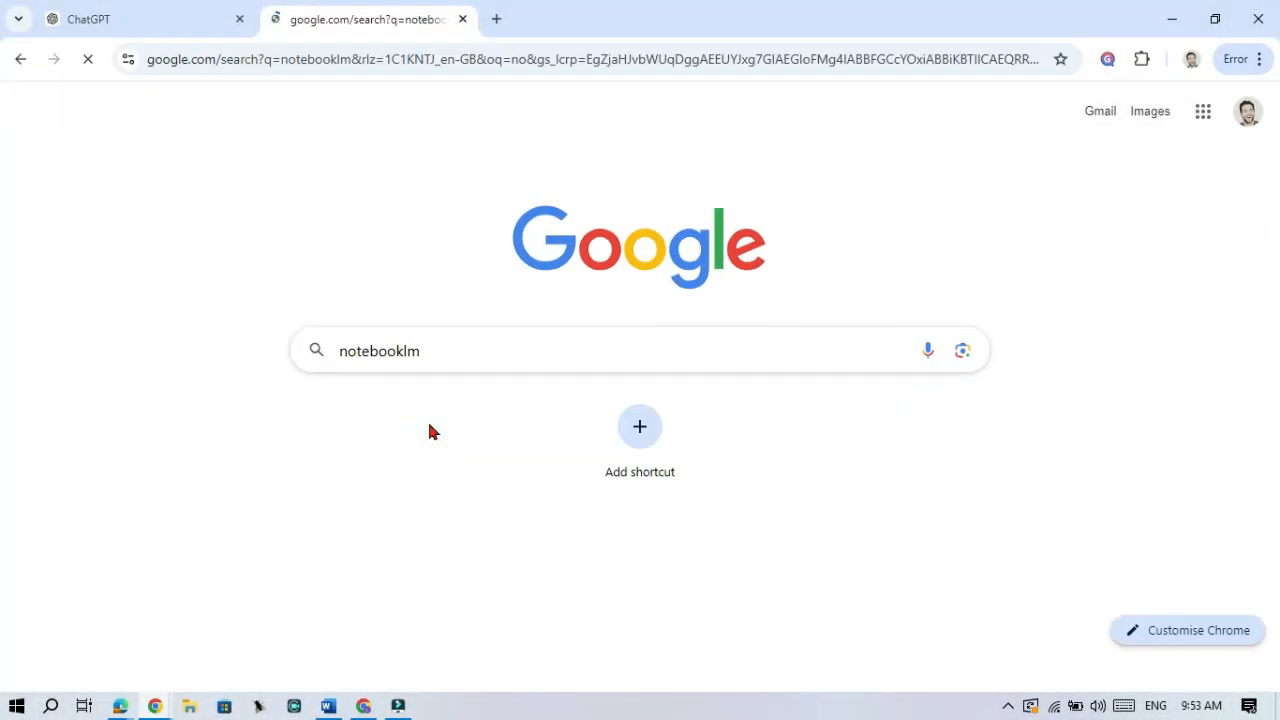
pyautogui.click(333, 293)
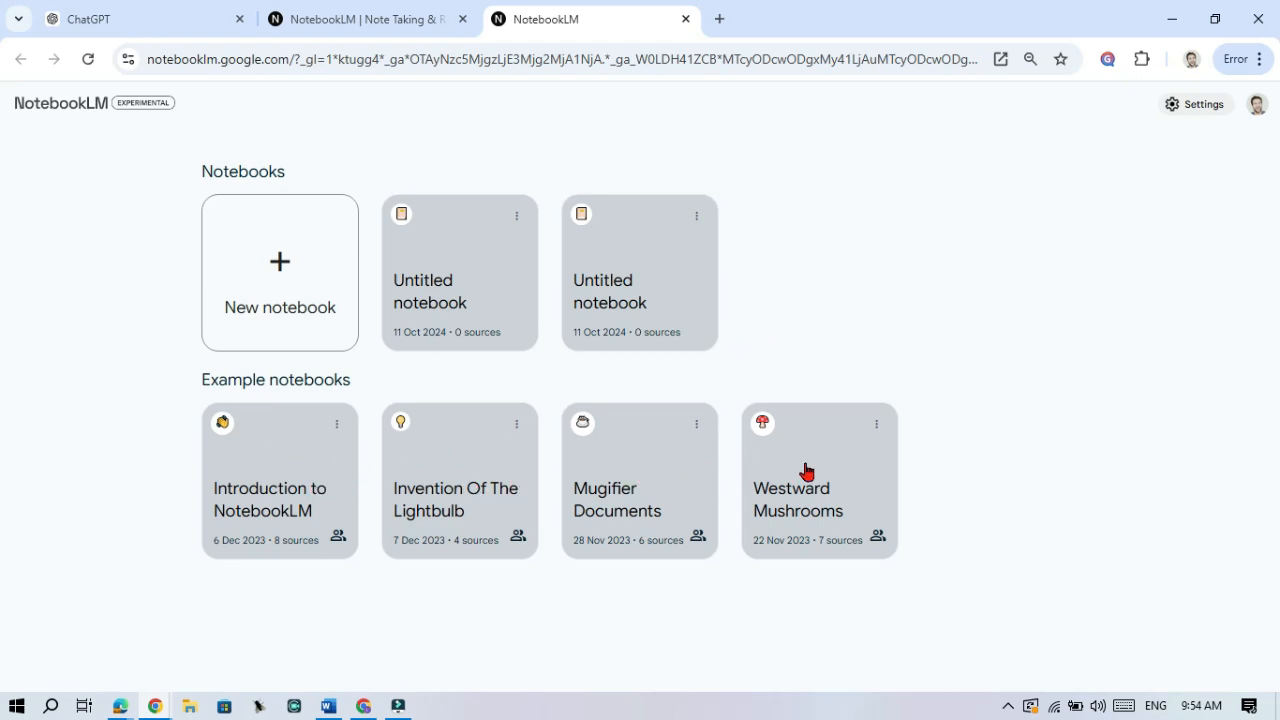
pyautogui.click(253, 467)
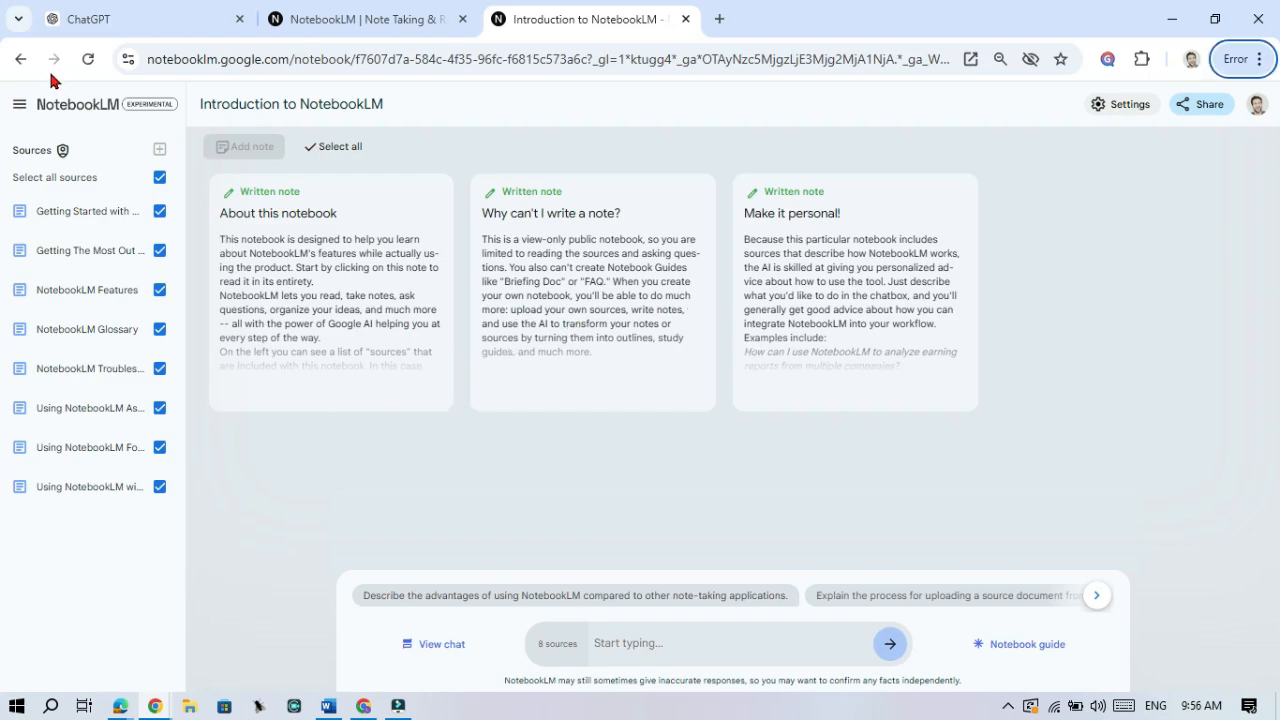
pyautogui.click(21, 59)
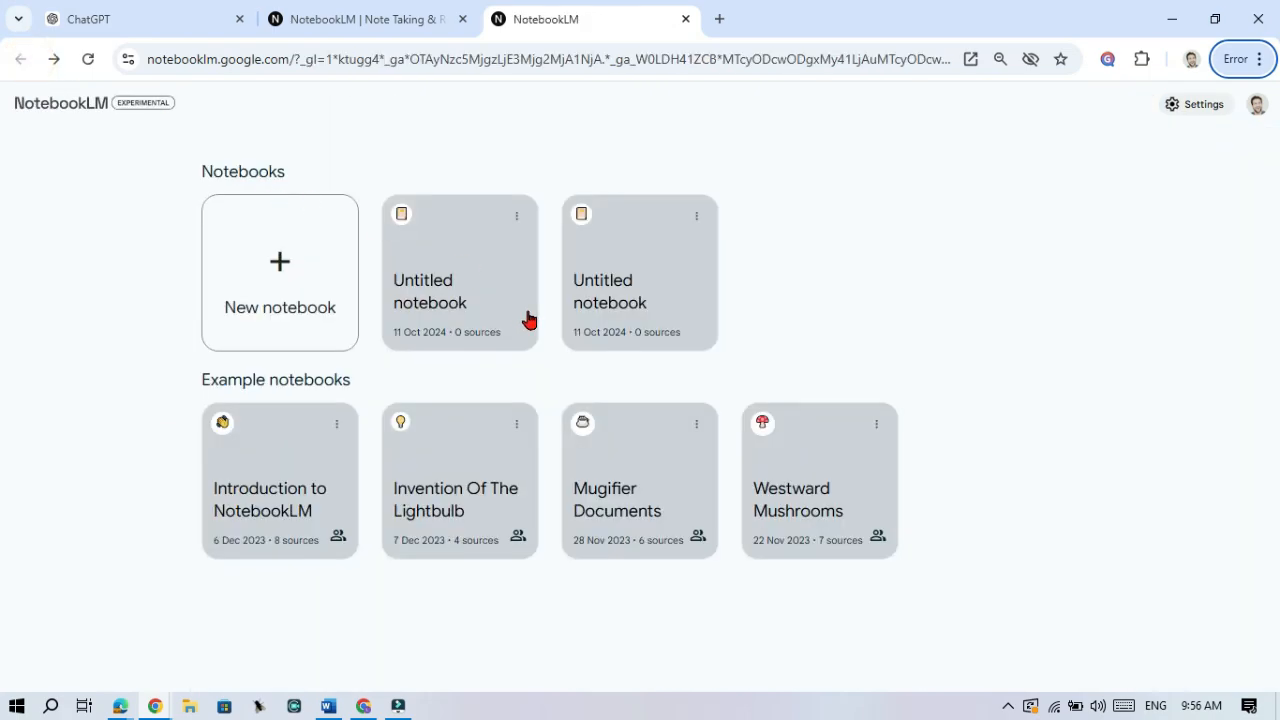
# Create a new notebook and insert the Drive document 8615-1 as its first source
pyautogui.click(277, 265)
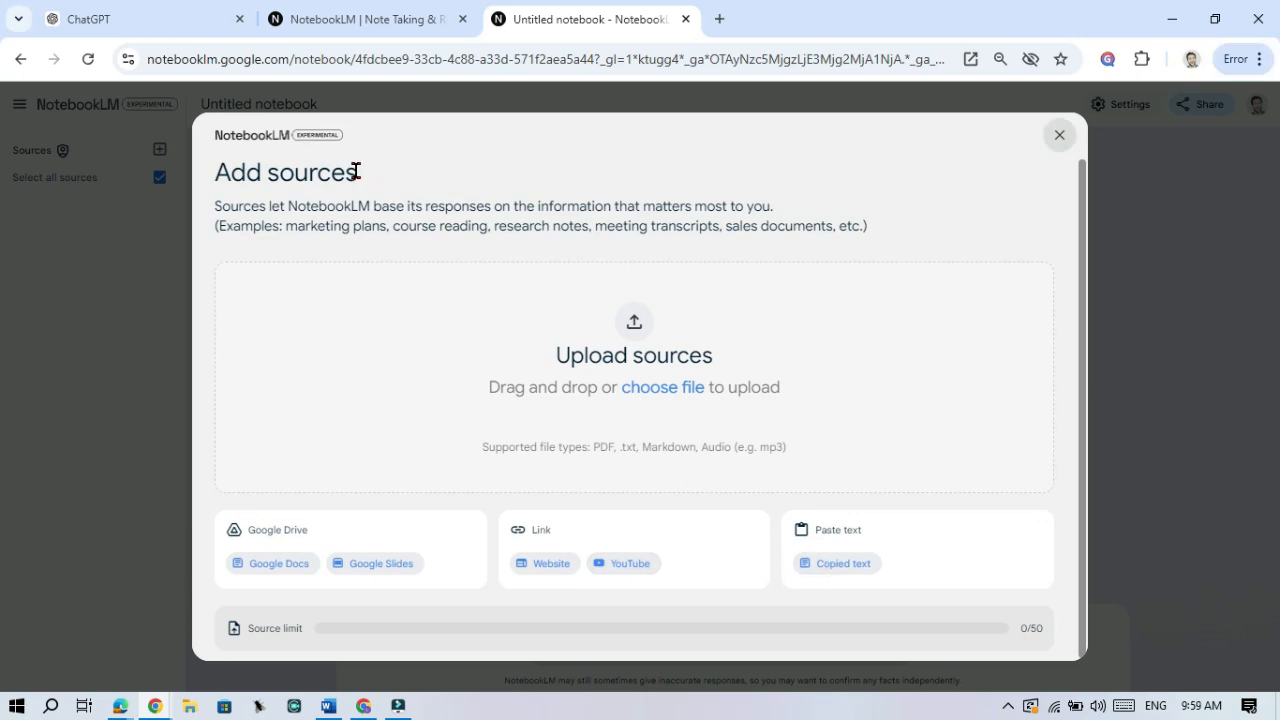
pyautogui.moveTo(360, 172)
pyautogui.mouseDown()
pyautogui.moveTo(218, 178)
pyautogui.moveTo(870, 230)
pyautogui.mouseUp()
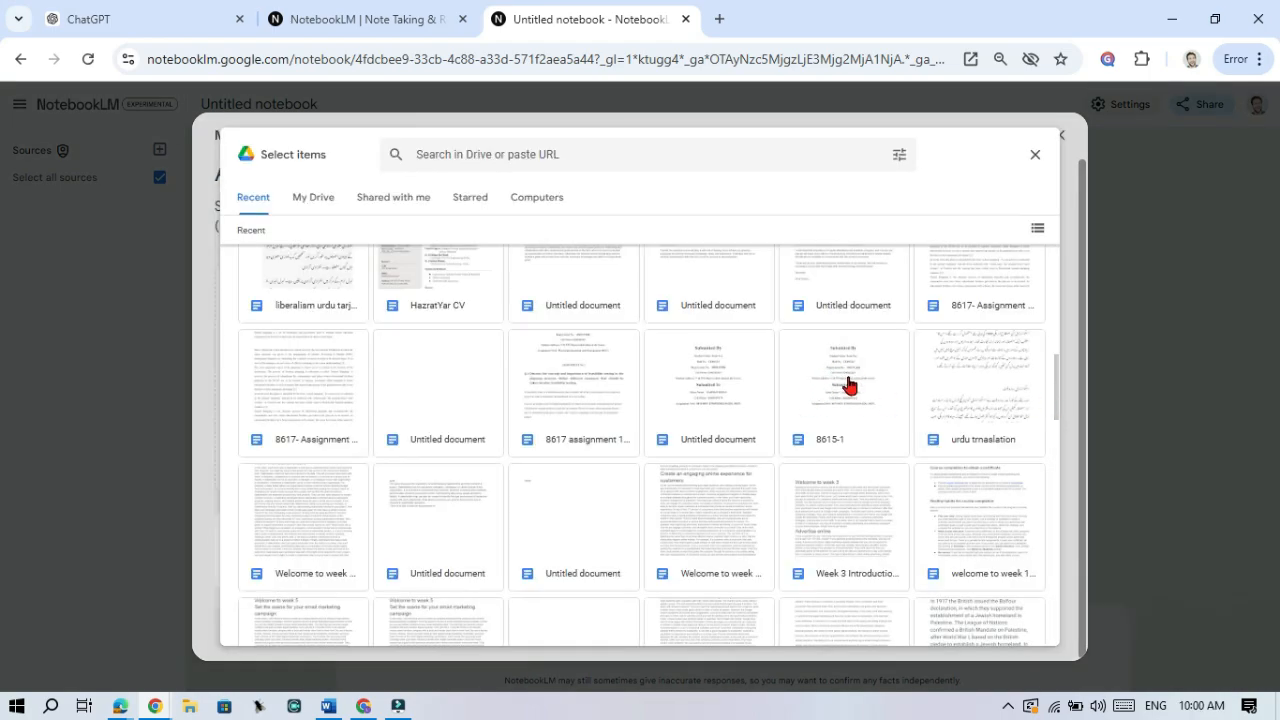
pyautogui.click(840, 375)
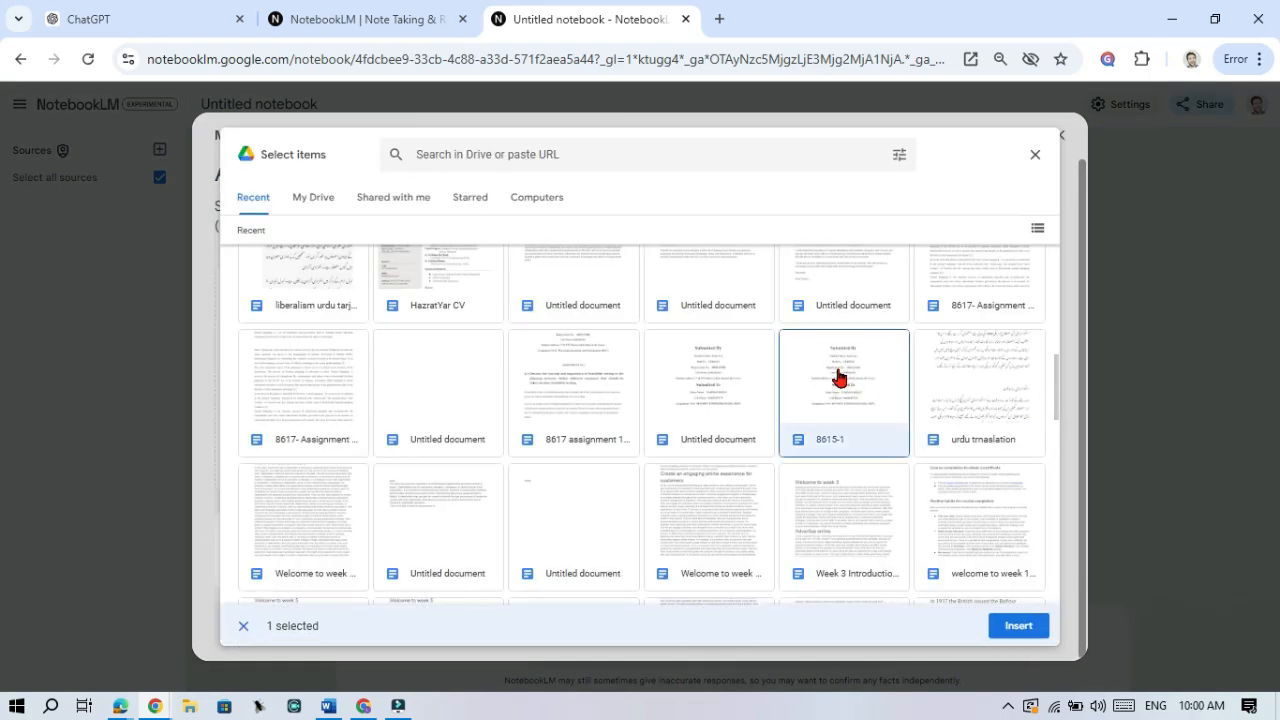
pyautogui.click(1018, 625)
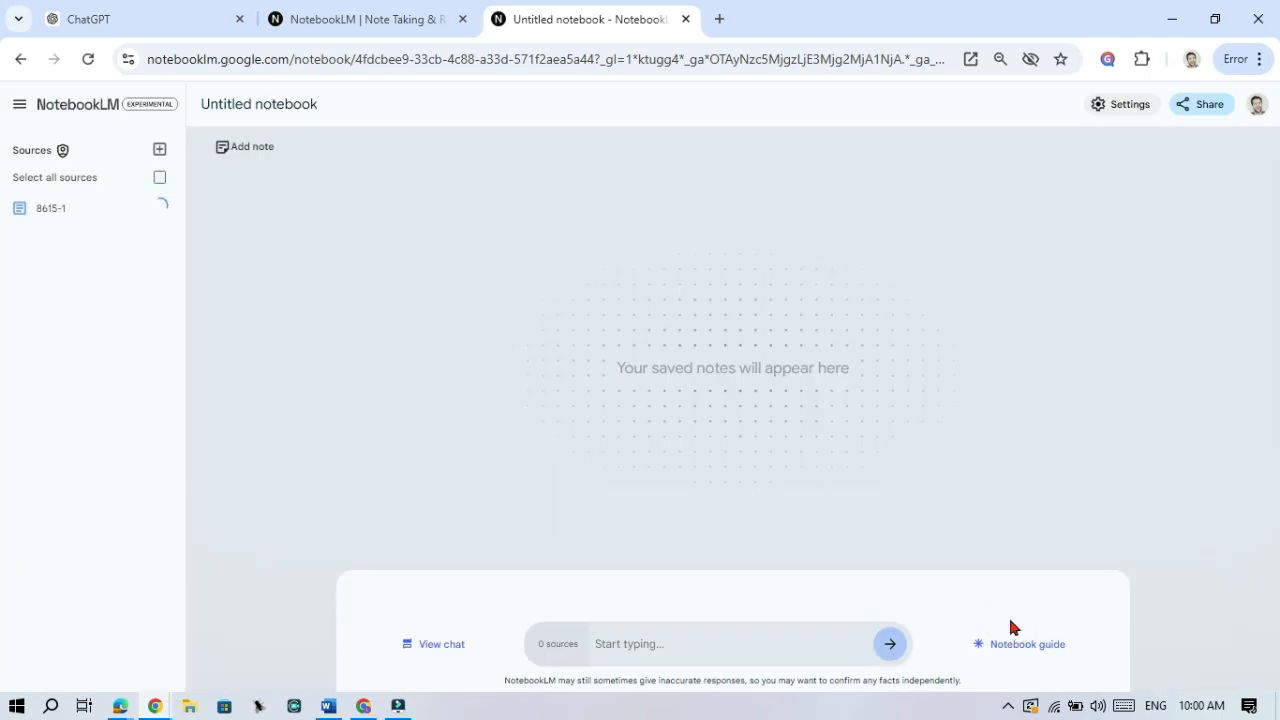
# Read the generated summary and suggested questions for the 8615-1 source
pyautogui.moveTo(848, 367); pyautogui.dragTo(609, 365)
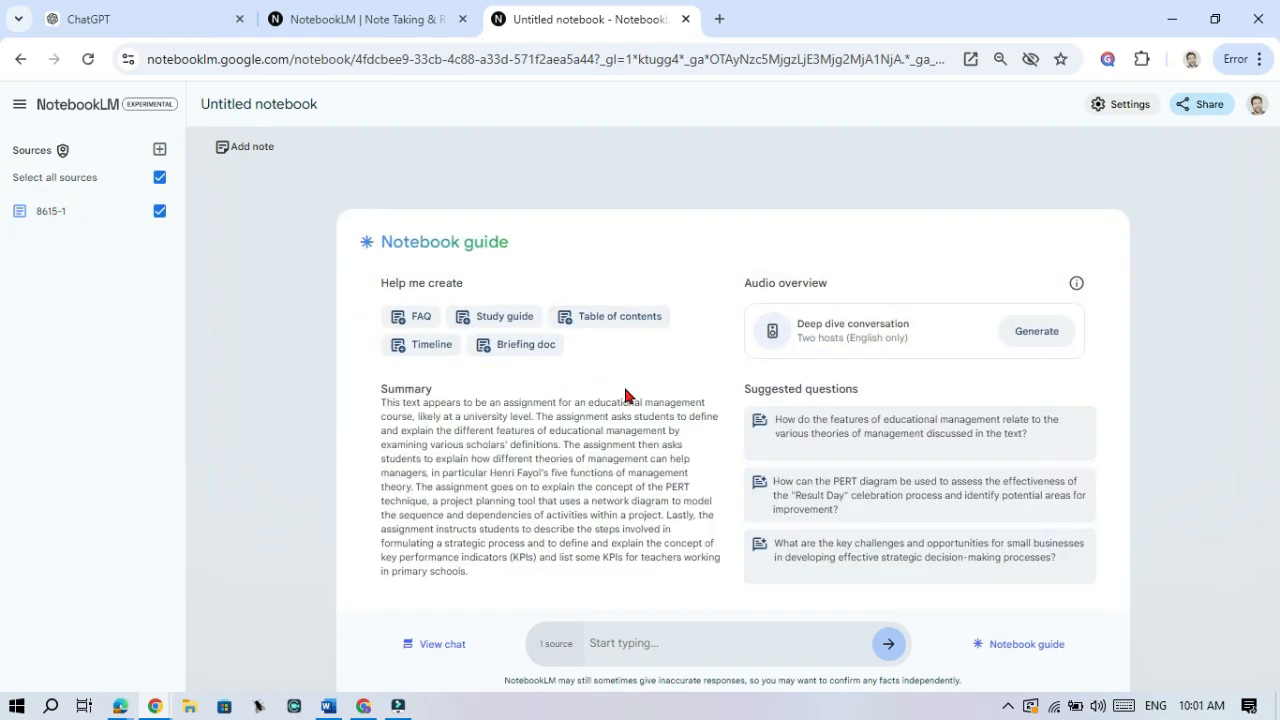
pyautogui.moveTo(476, 557); pyautogui.dragTo(361, 391)
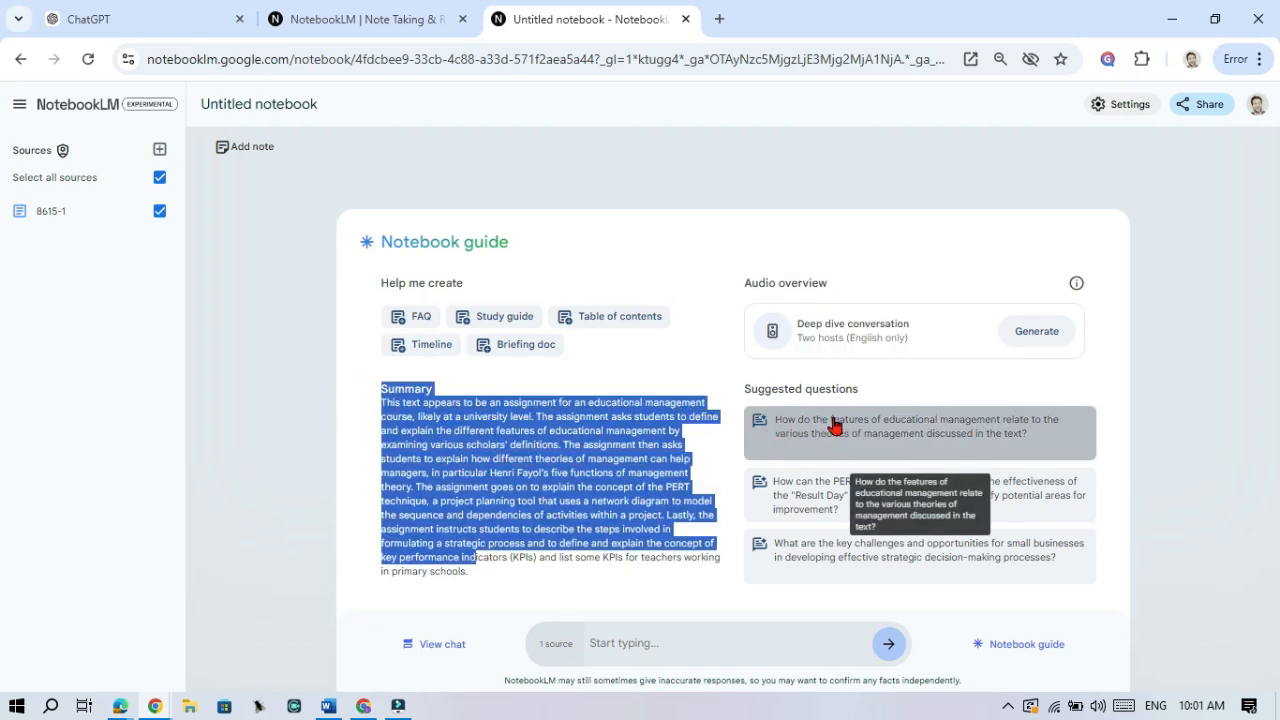
pyautogui.click(868, 389)
pyautogui.moveTo(868, 388); pyautogui.dragTo(806, 388)
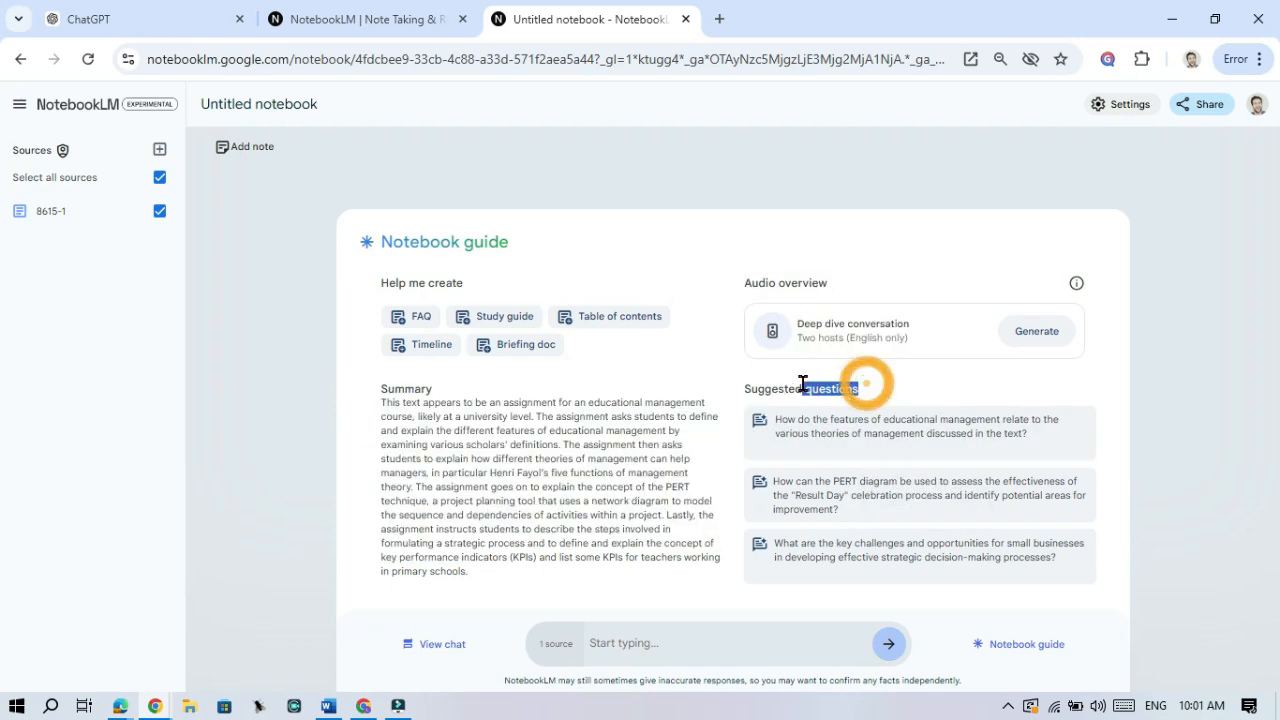
pyautogui.click(852, 388)
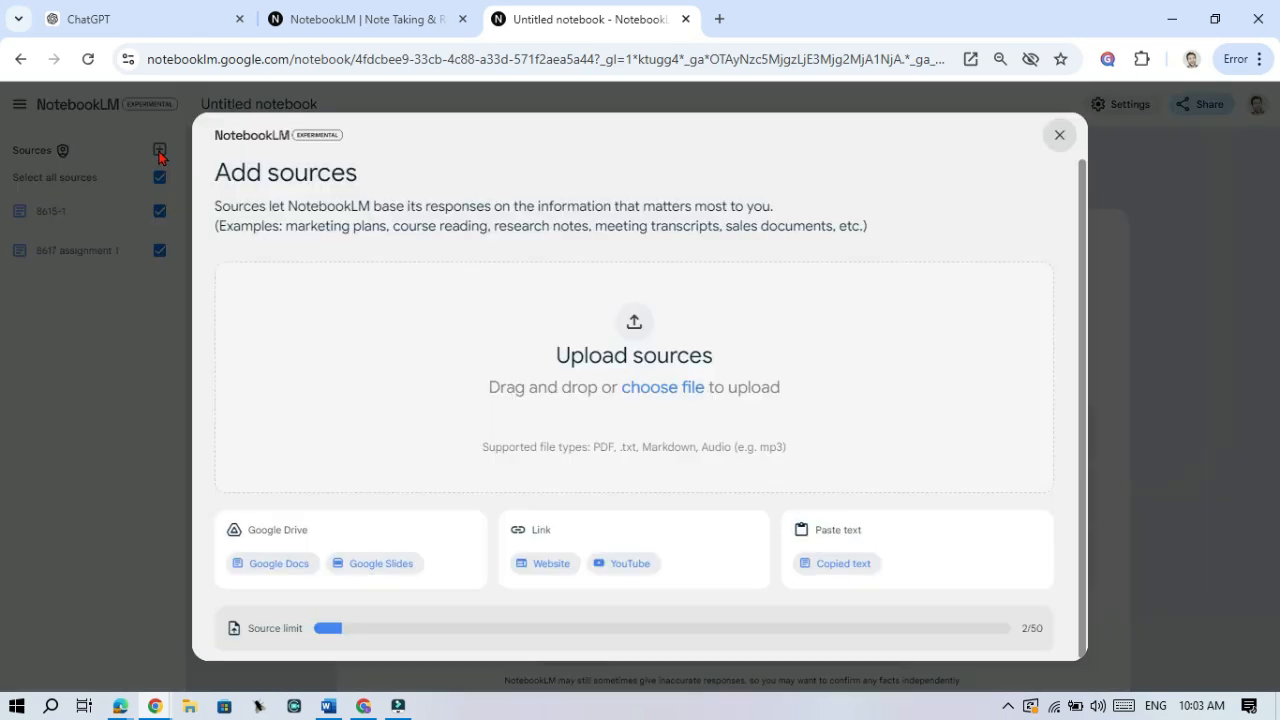
# Add the copied text as a Pasted text source and view its source guide
pyautogui.click(838, 566)
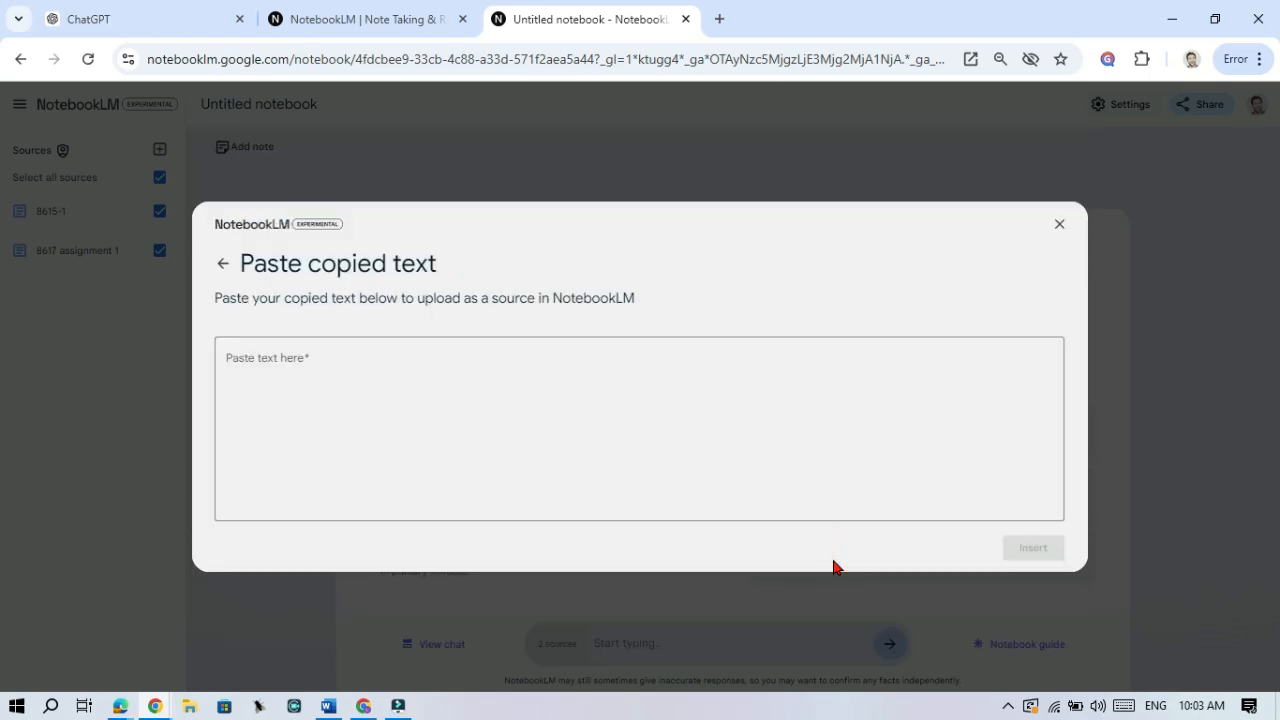
pyautogui.click(342, 399)
pyautogui.write("NotebookLM is a powerful language model specifically designed for working with Jupyter Notebooks. It's a specialized version of a large language model (LLM) that understands the unique structure and content of notebooks, making it a valuable tool for data scientists, researchers, and anyone working with Jupyter Notebooks.")
pyautogui.click(1033, 548)
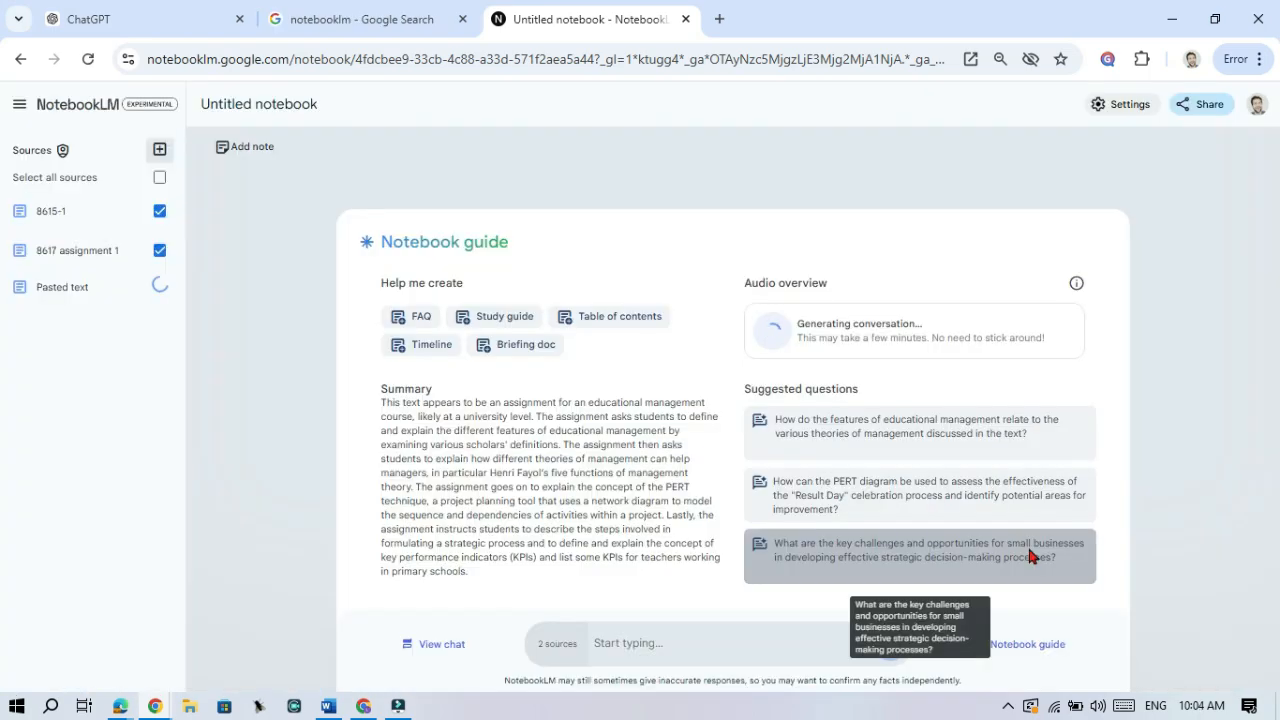
pyautogui.click(62, 289)
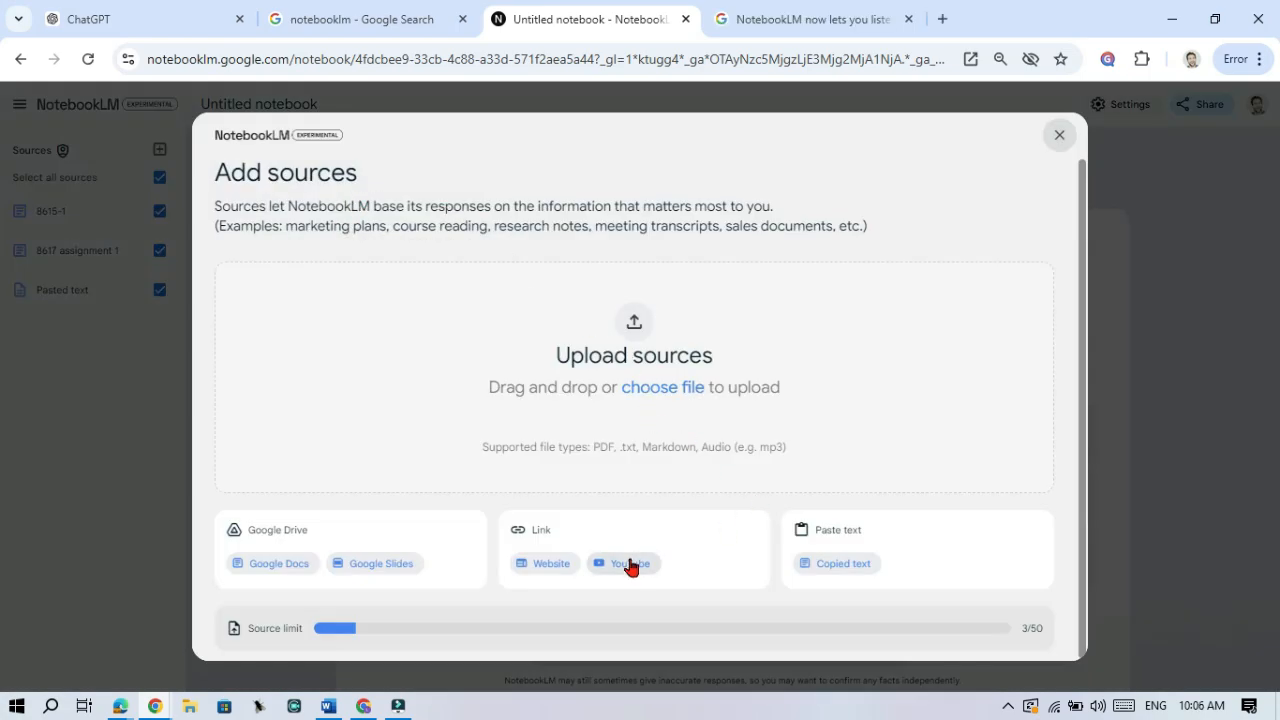
# Insert the pasted Google blog article URL as a website source
pyautogui.click(545, 563)
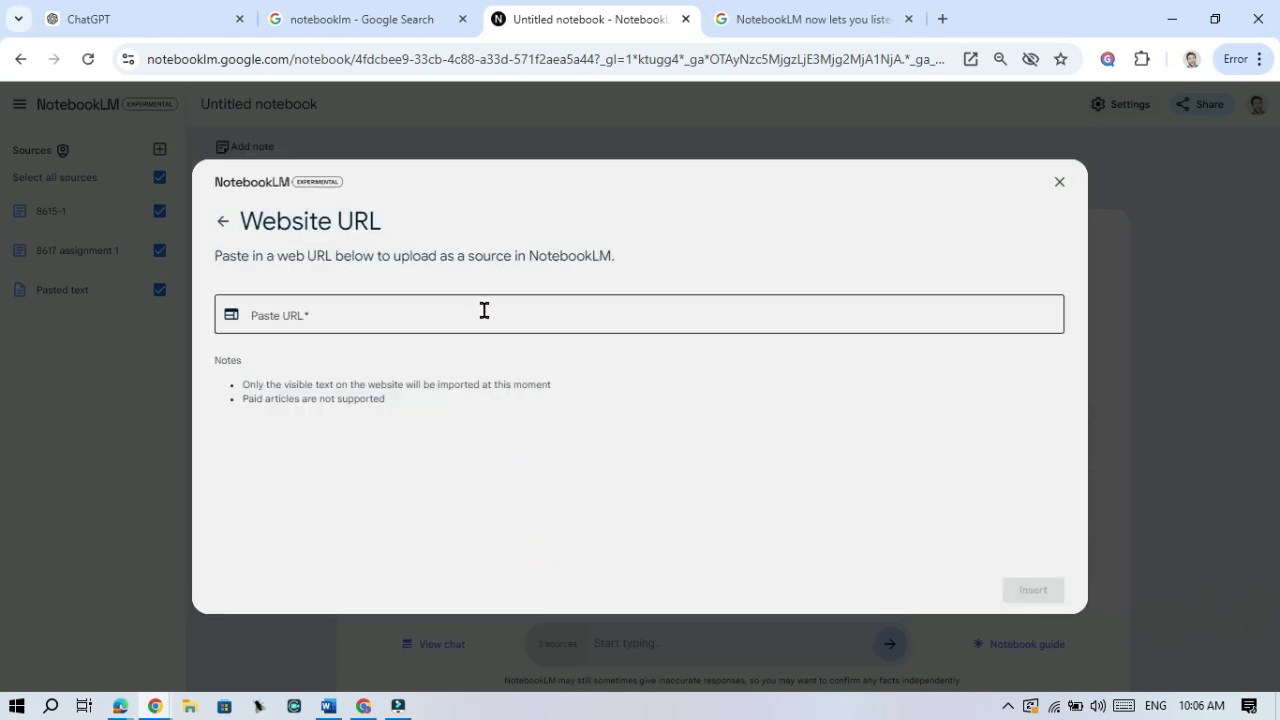
pyautogui.click(481, 313)
pyautogui.write('https://blog.google/technology/ai/notebooklm-audio-overviews/')
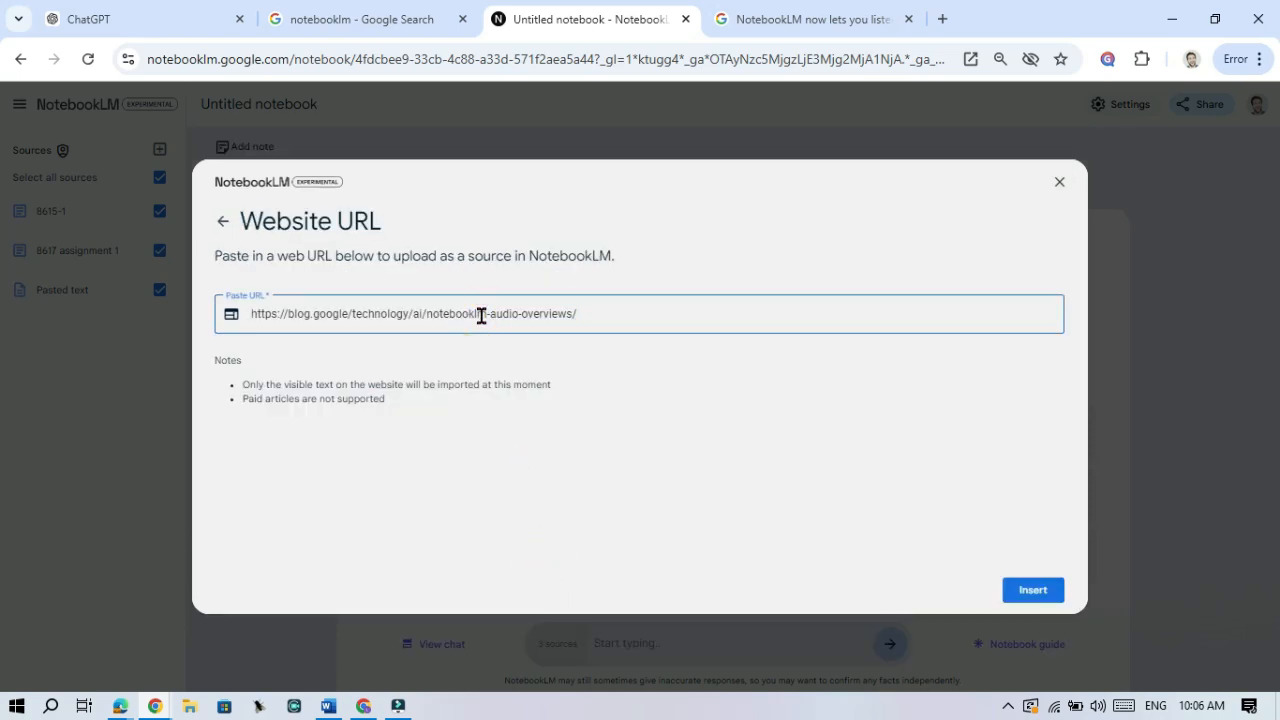
pyautogui.moveTo(604, 311); pyautogui.dragTo(228, 318)
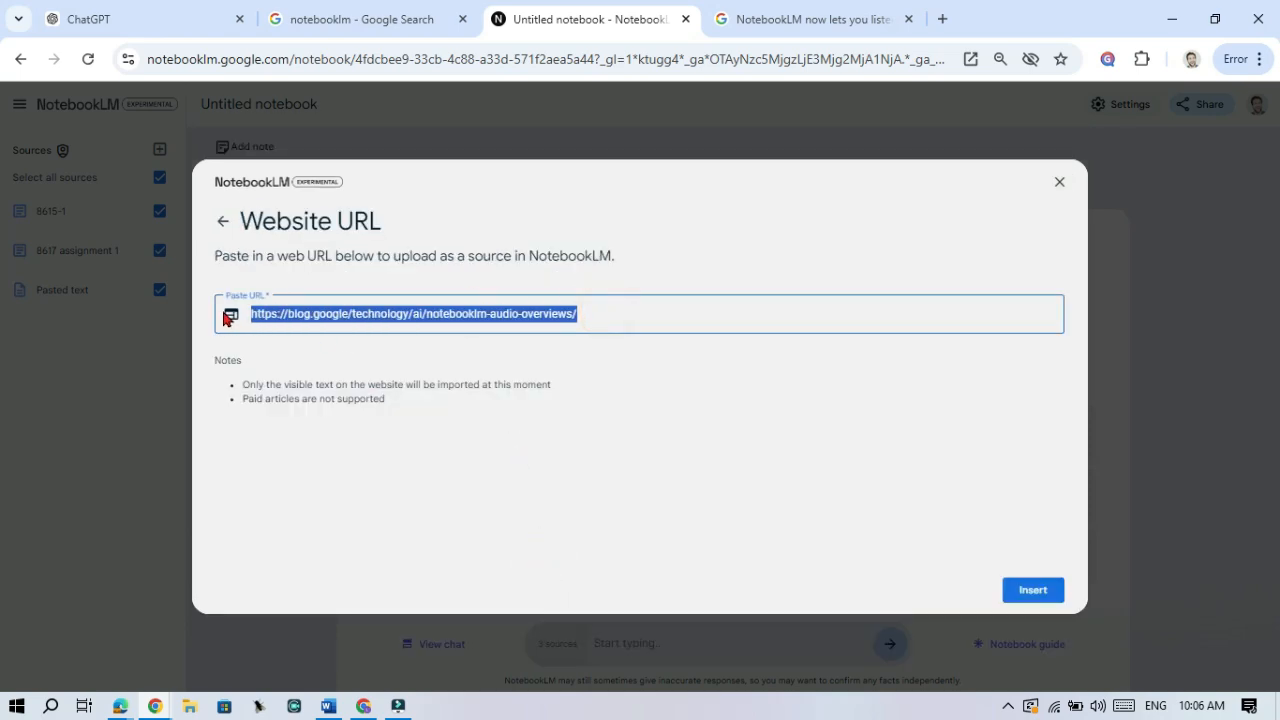
pyautogui.click(1032, 589)
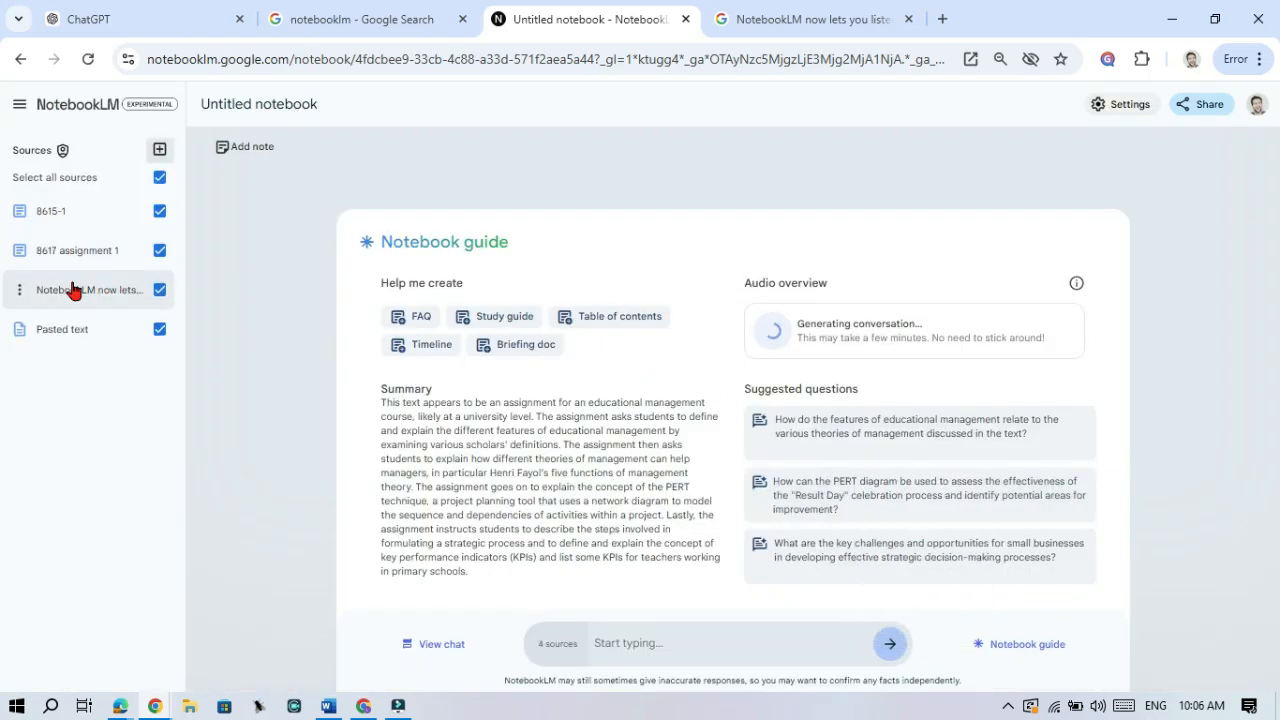
# View the new blog article source and add a new written note
pyautogui.click(75, 290)
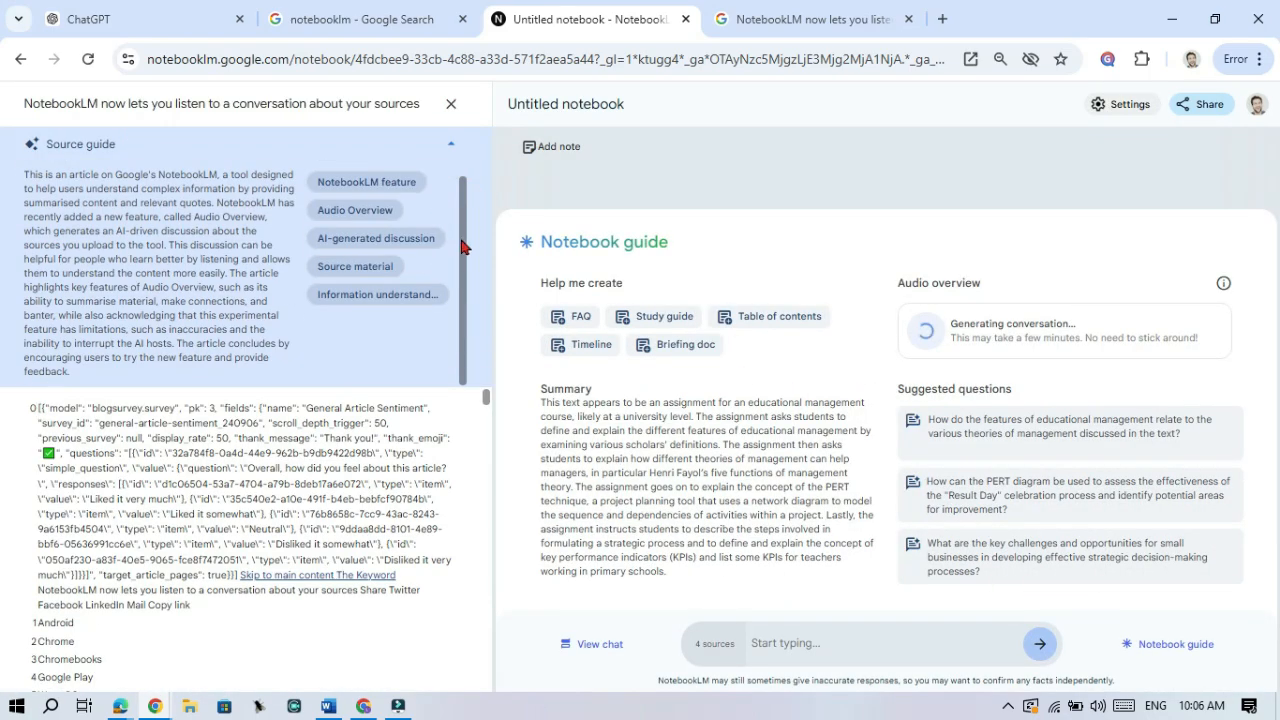
pyautogui.moveTo(290, 380); pyautogui.dragTo(12, 152)
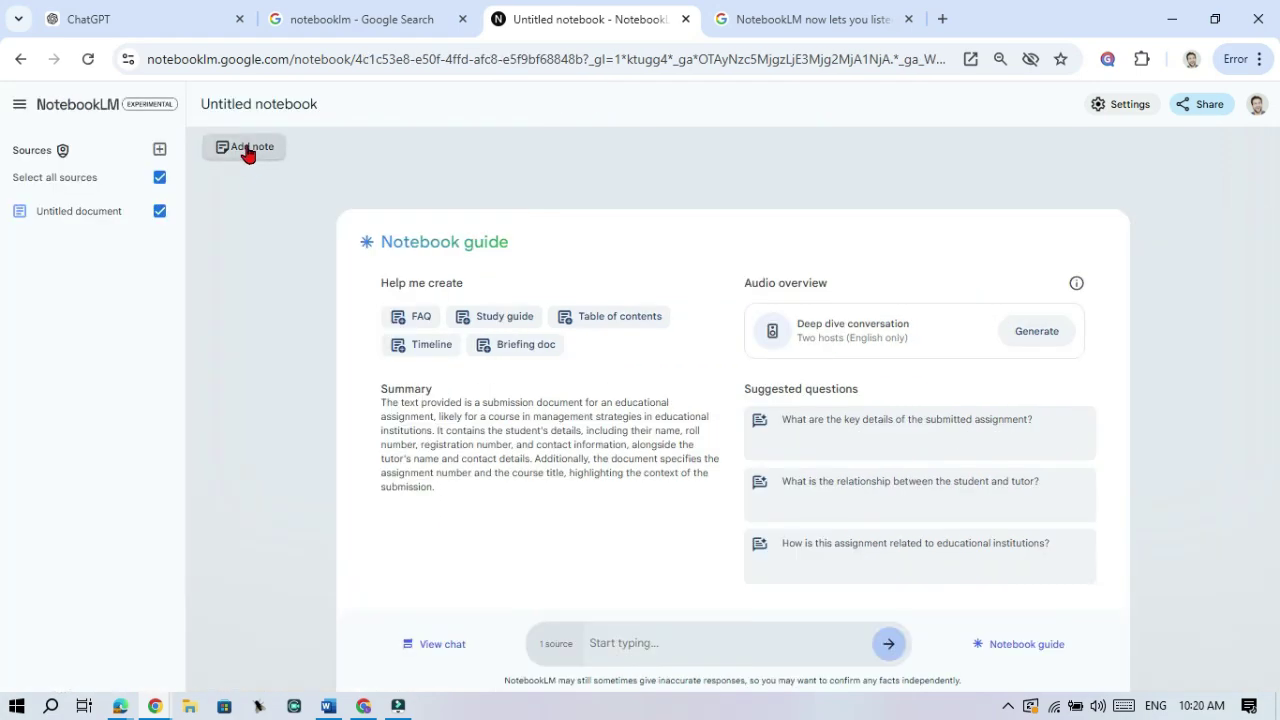
pyautogui.click(249, 147)
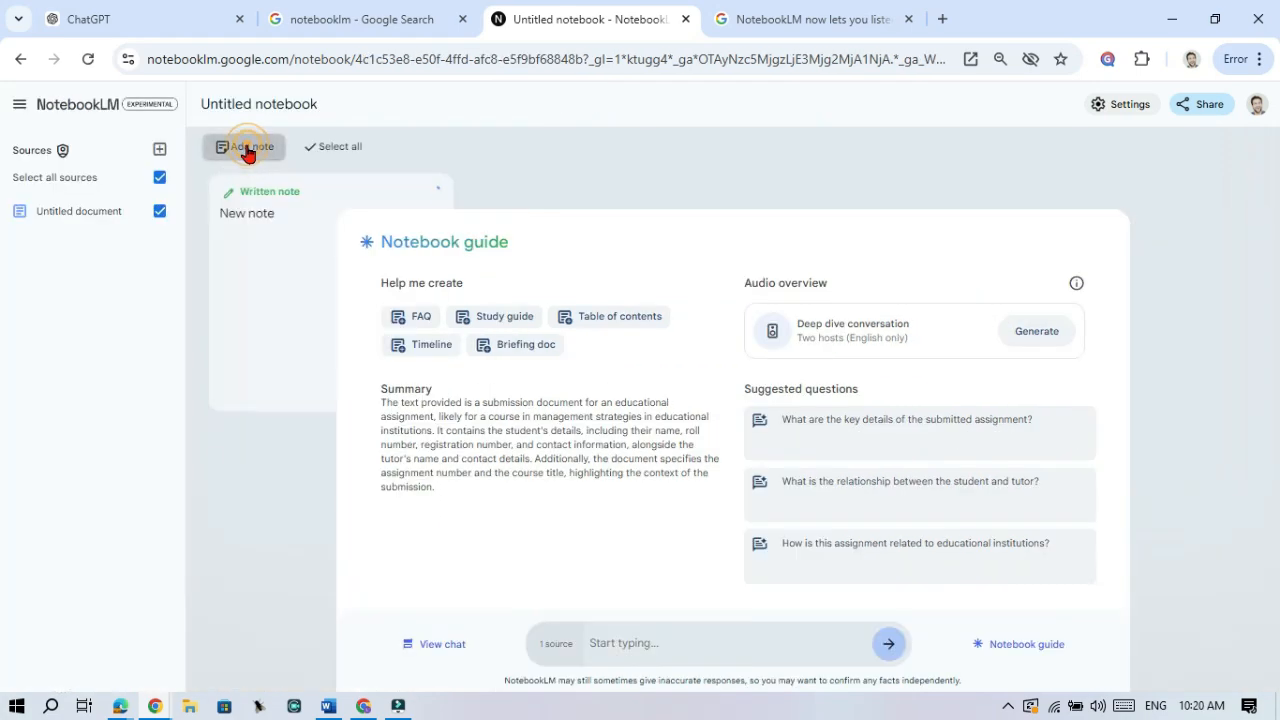
pyautogui.moveTo(272, 214)
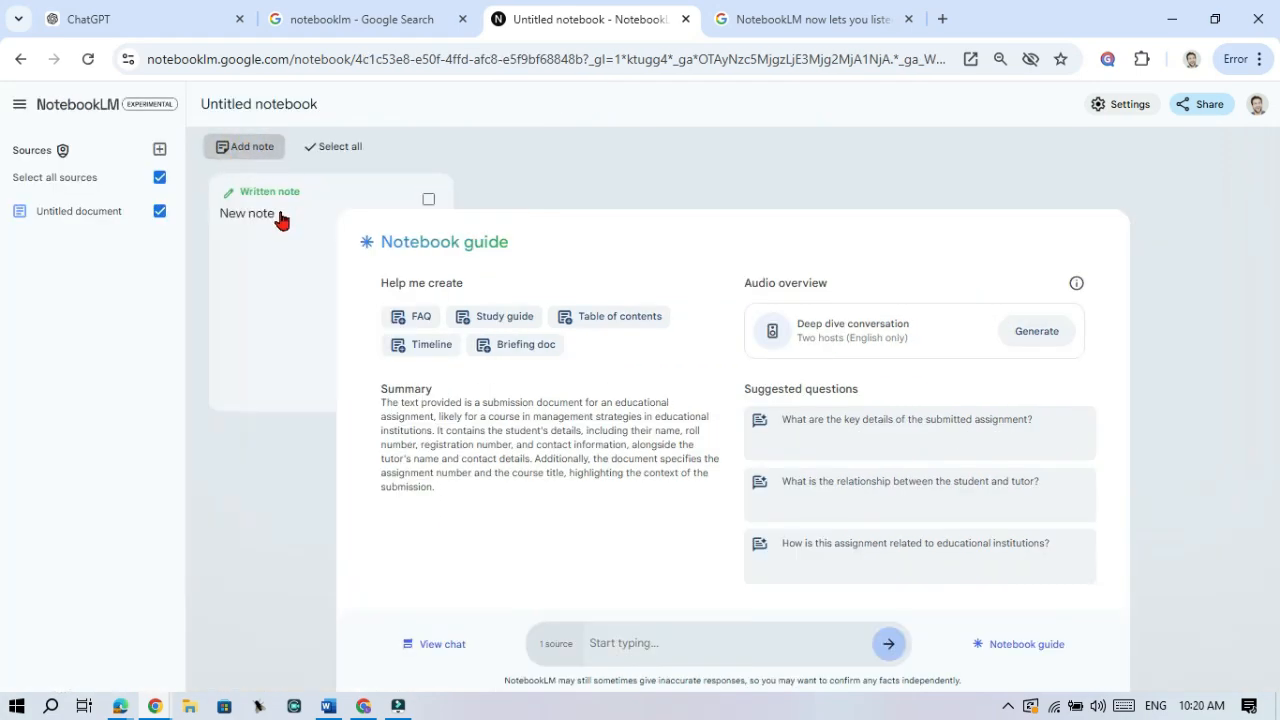
# Edit the new note, then ask the suggested question about the submitted assignment's key details
pyautogui.click(267, 218)
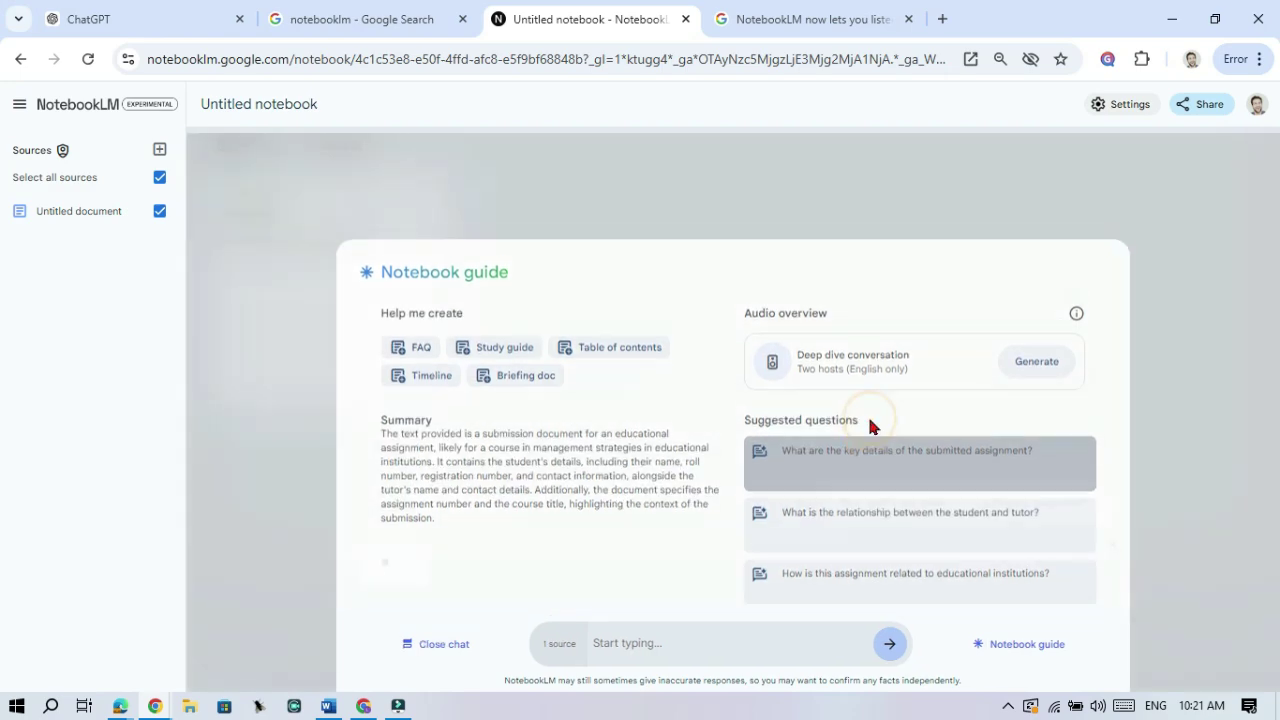
pyautogui.click(866, 421)
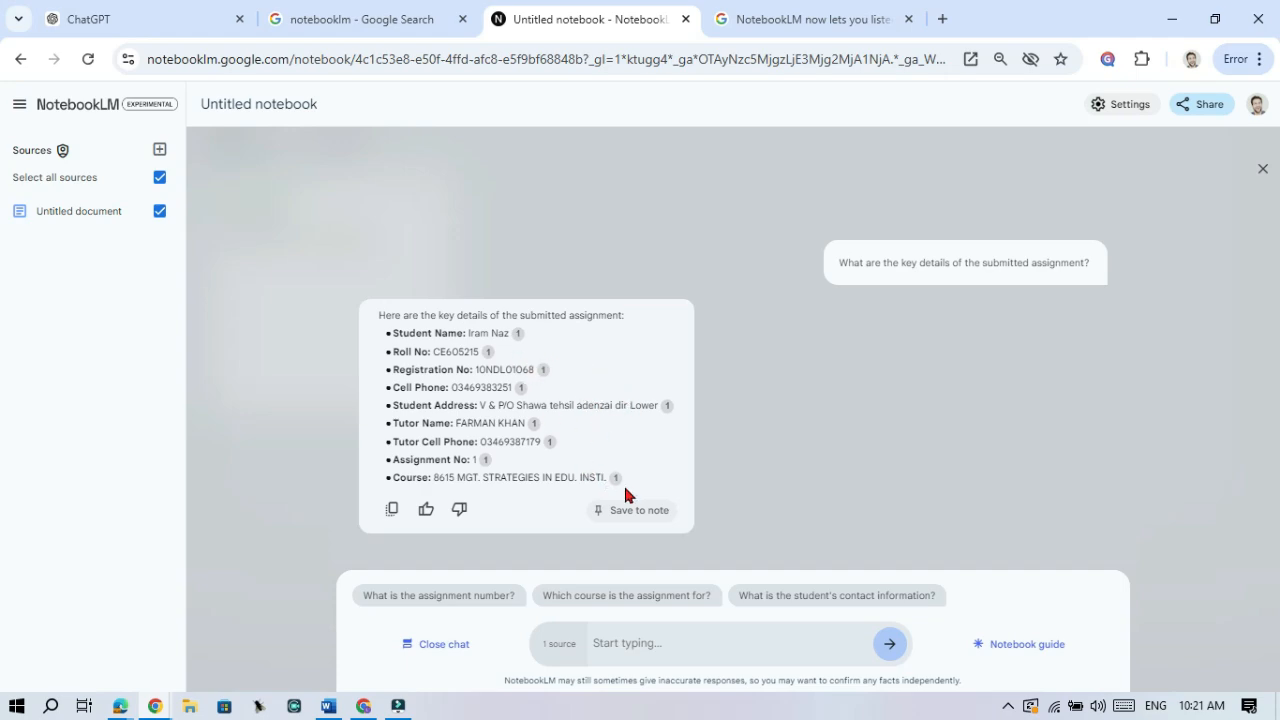
# Ask in chat what topic the assignment covers and read the 8615 course answer
pyautogui.moveTo(614, 480); pyautogui.dragTo(362, 305)
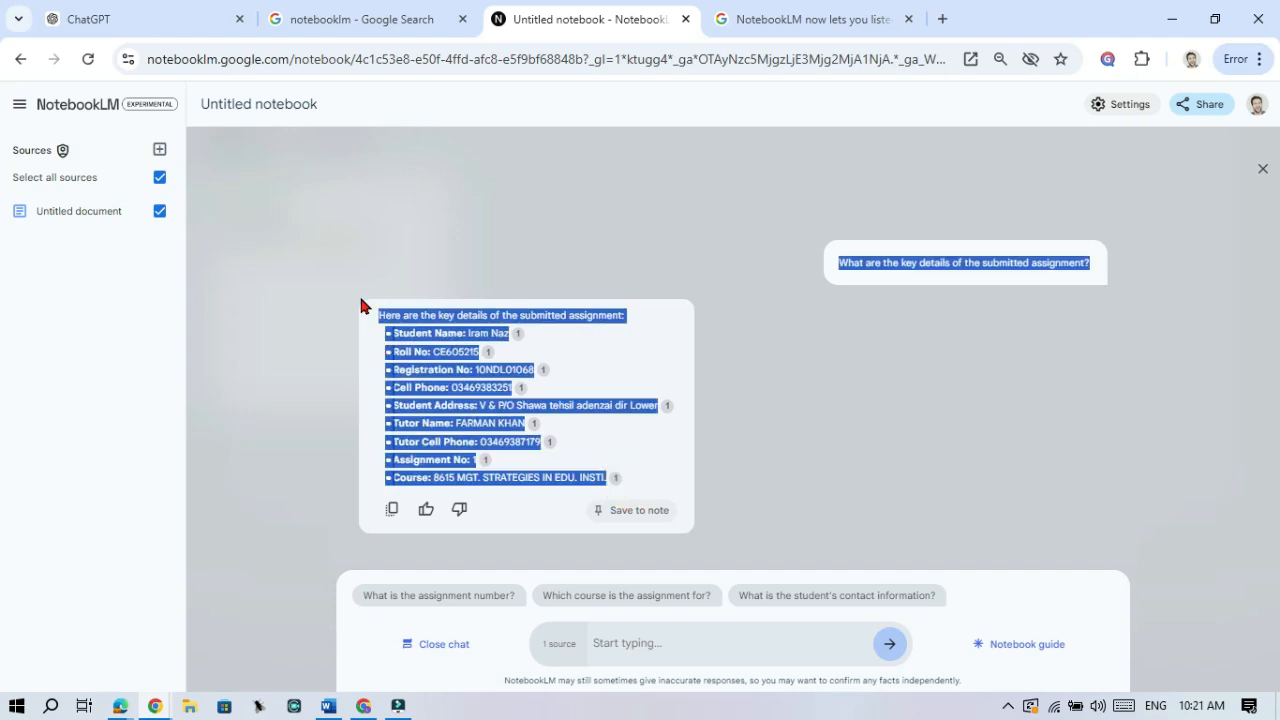
pyautogui.click(648, 645)
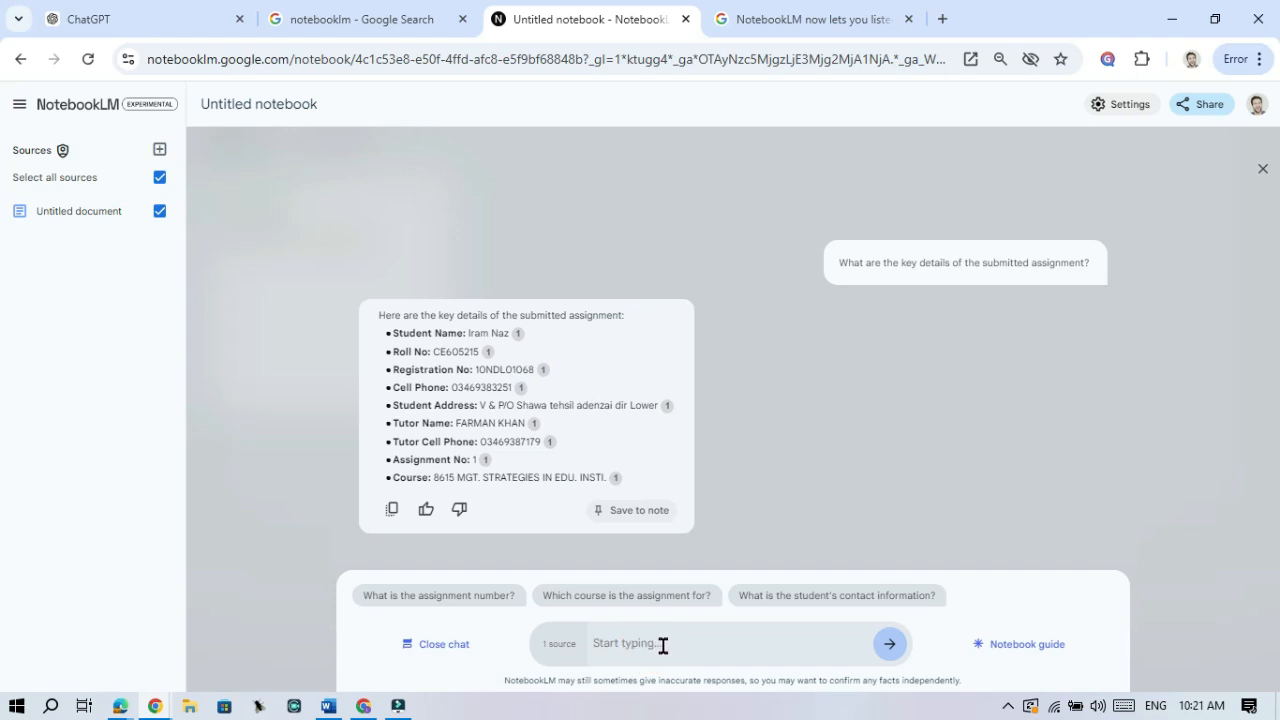
pyautogui.click(663, 644)
pyautogui.write('the assignment is about what tpic?')
pyautogui.click(889, 643)
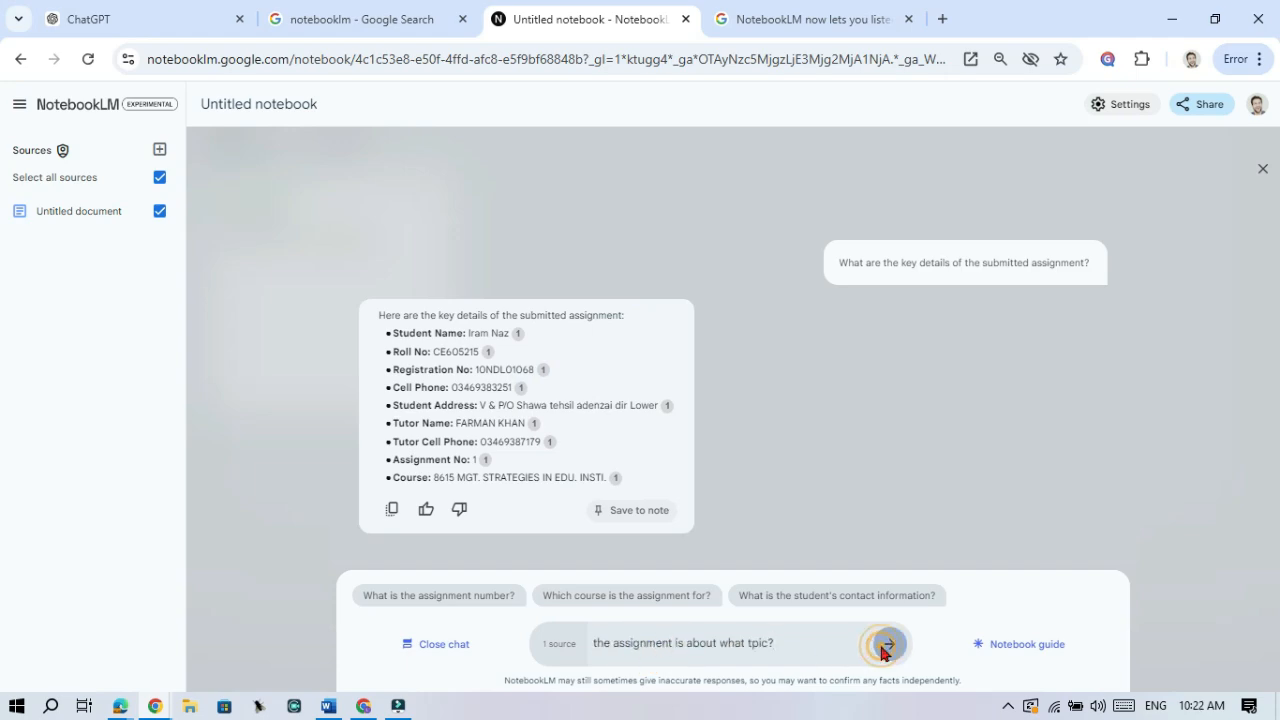
pyautogui.moveTo(379, 462); pyautogui.dragTo(548, 478)
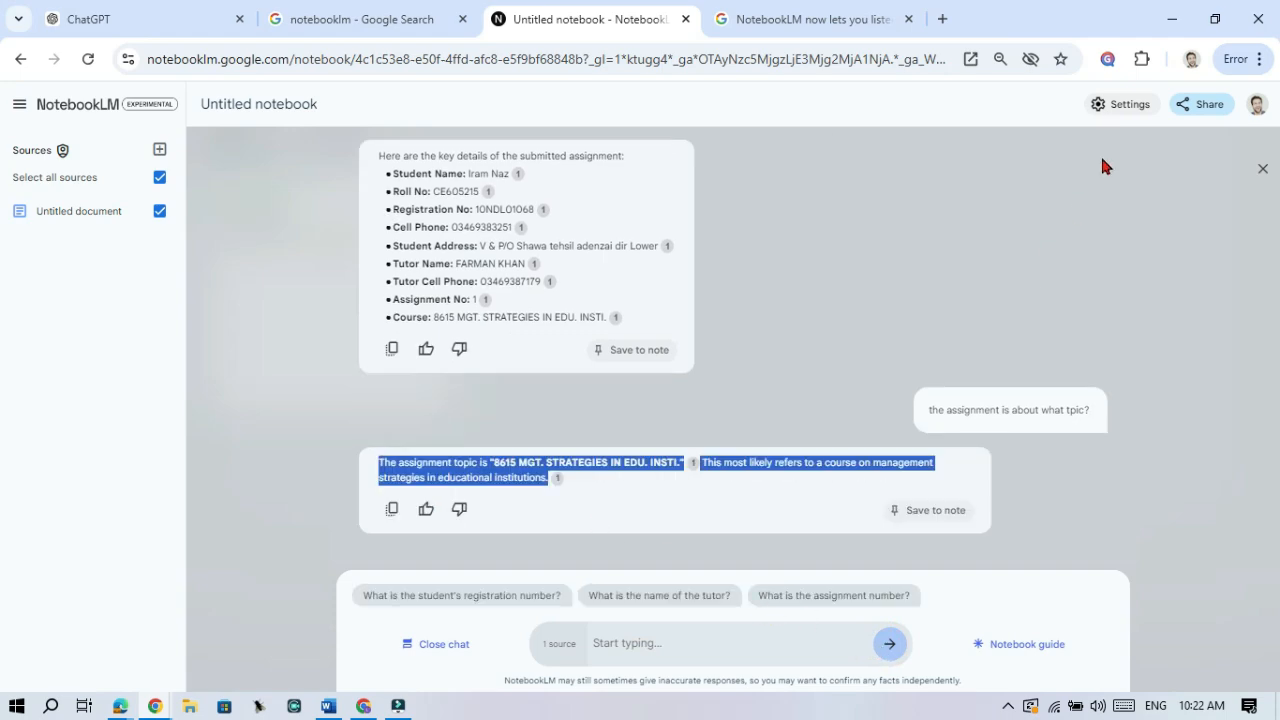
# Switch to the Westward Mushrooms example notebook
pyautogui.click(1205, 104)
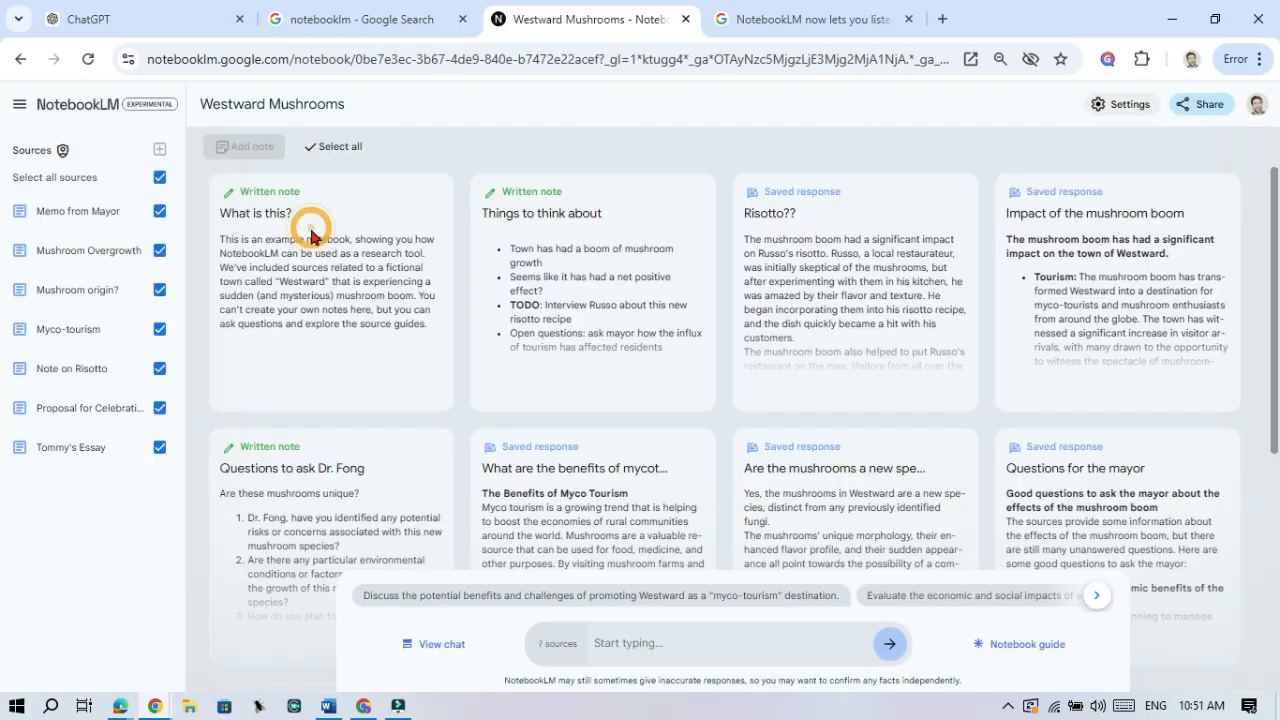
# Read the What is this? note and the Risotto?? saved response
pyautogui.click(310, 232)
pyautogui.moveTo(622, 386); pyautogui.dragTo(332, 285)
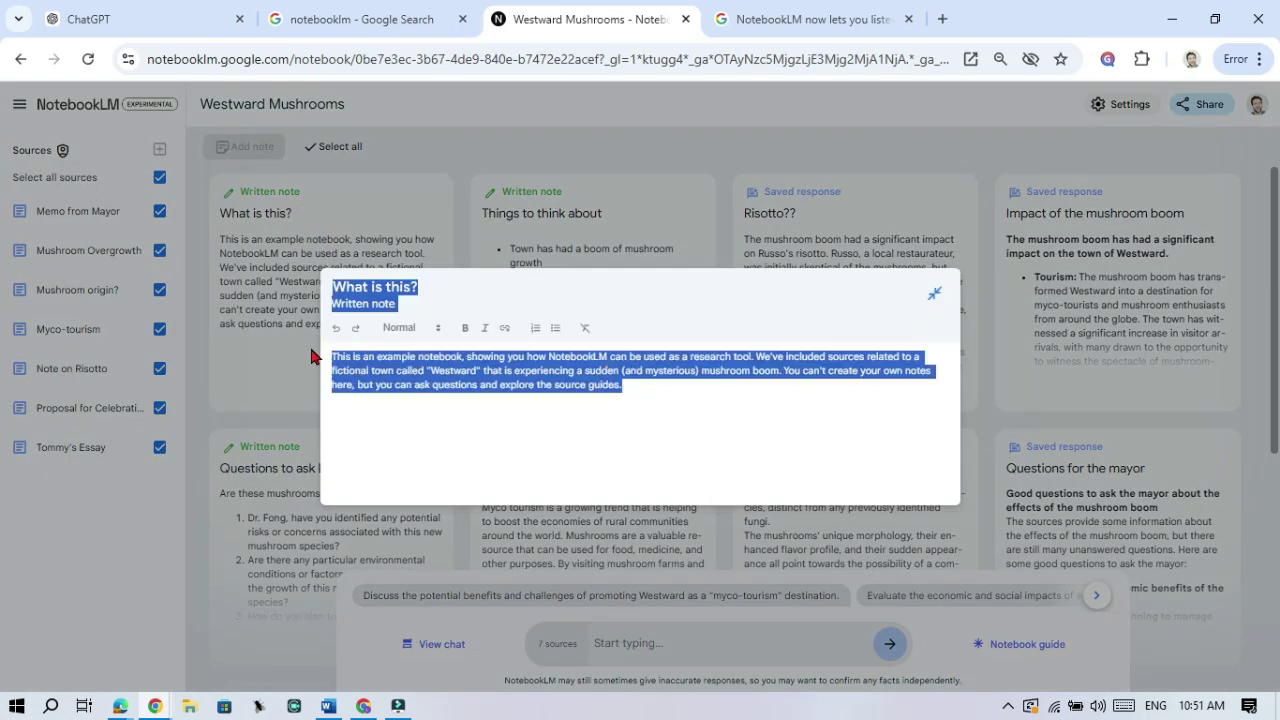
pyautogui.click(943, 160)
pyautogui.click(814, 240)
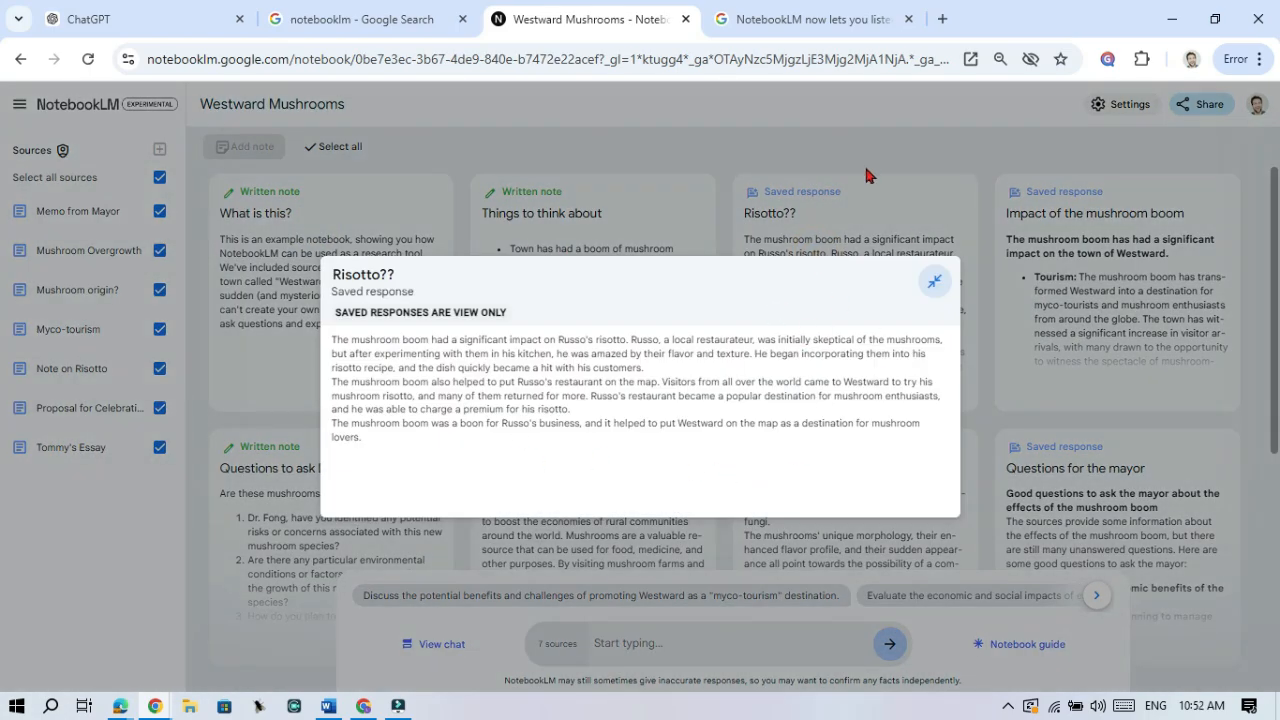
pyautogui.click(934, 281)
pyautogui.moveTo(1273, 200); pyautogui.dragTo(1273, 272)
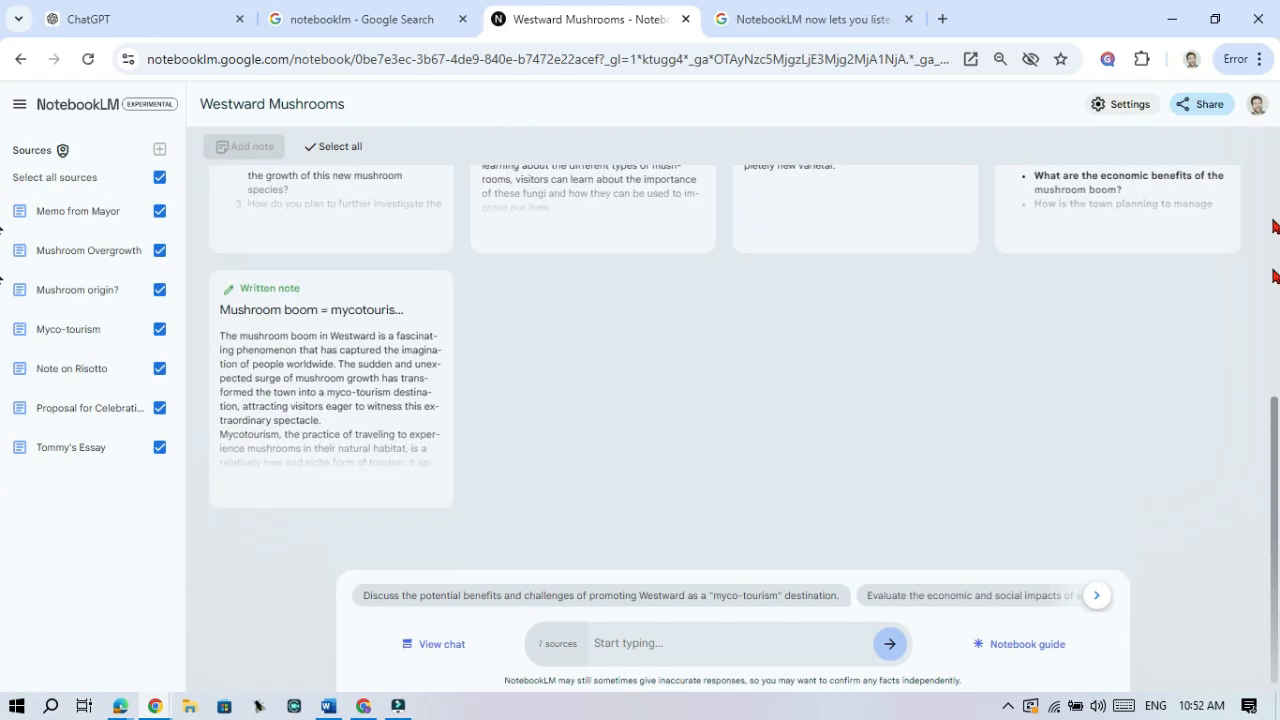
pyautogui.scroll(5, 700, 350)
# View the Mushroom origin? source guide, then open the Questions for the mayor saved response
pyautogui.click(77, 289)
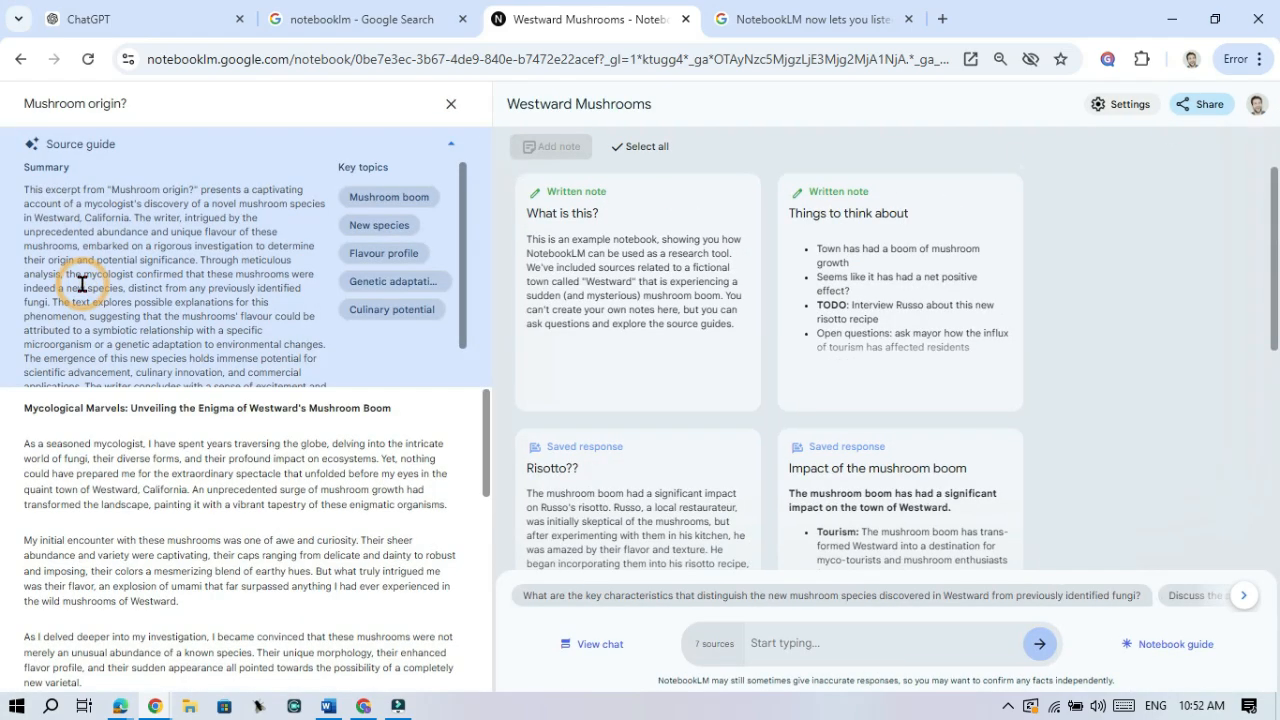
pyautogui.scroll(-5, 240, 550)
pyautogui.scroll(5, 240, 550)
pyautogui.click(451, 103)
pyautogui.moveTo(855, 500)
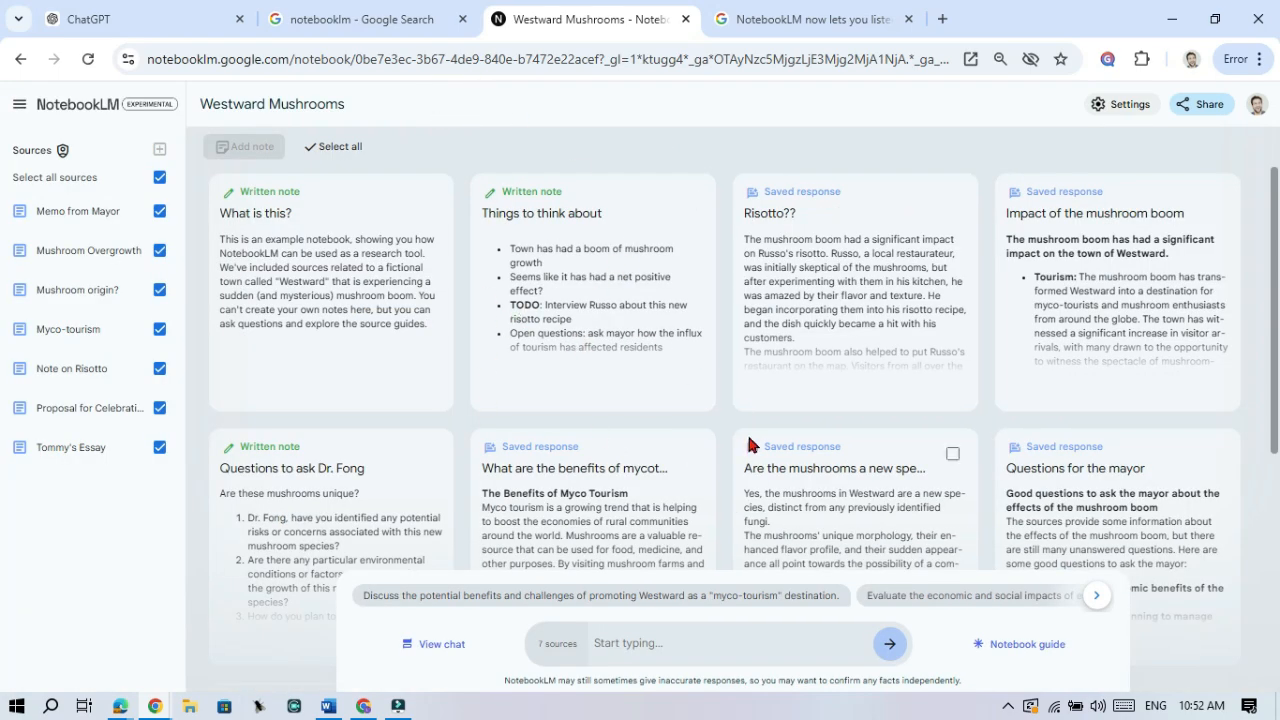
pyautogui.click(1048, 490)
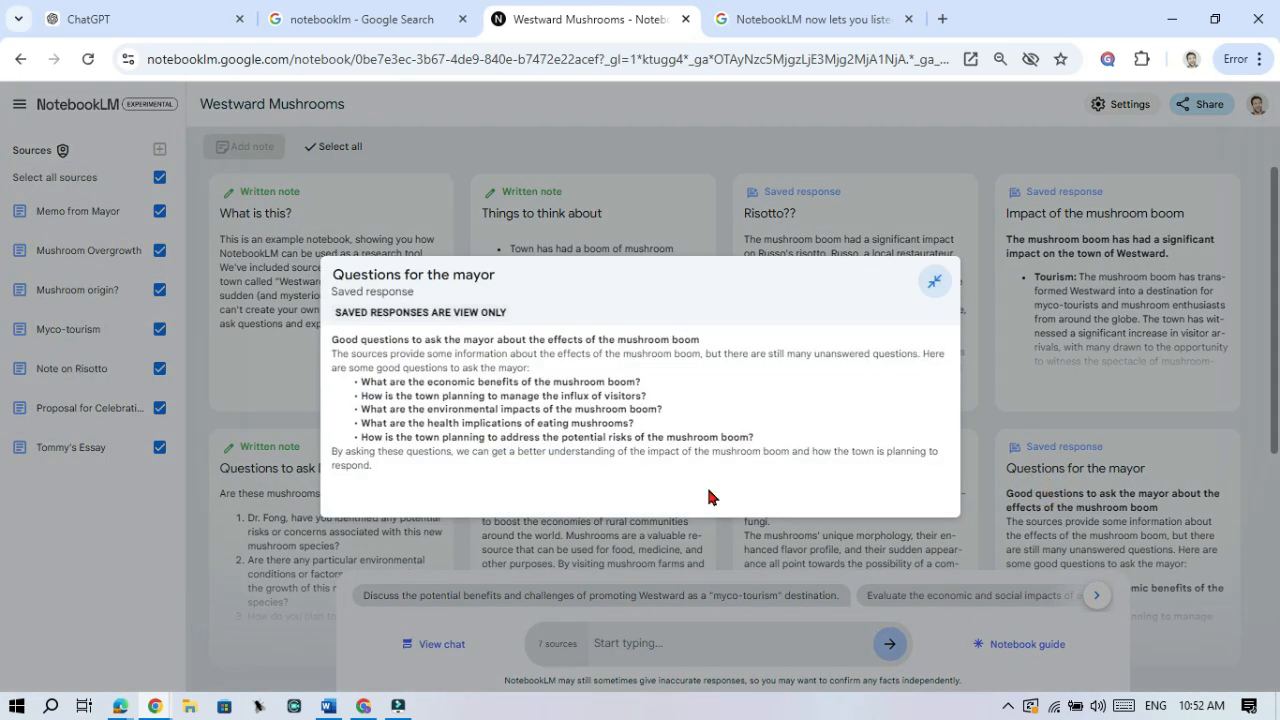